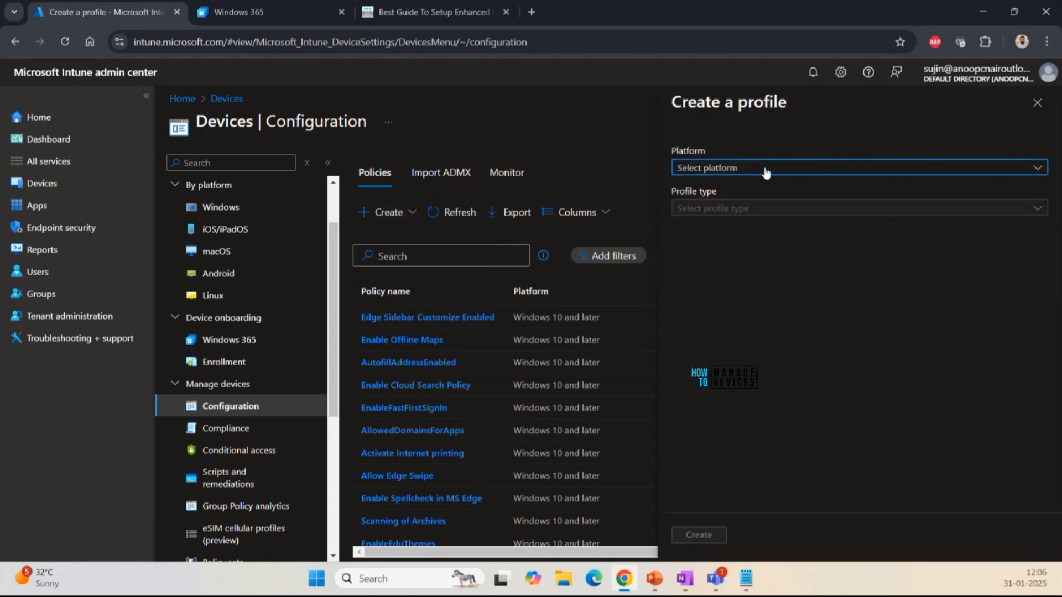
Step: Create a configuration profile for the Windows 10 and later platform using the Properties catalog profile type
{"action": "left_click", "coordinate": [766, 173]}
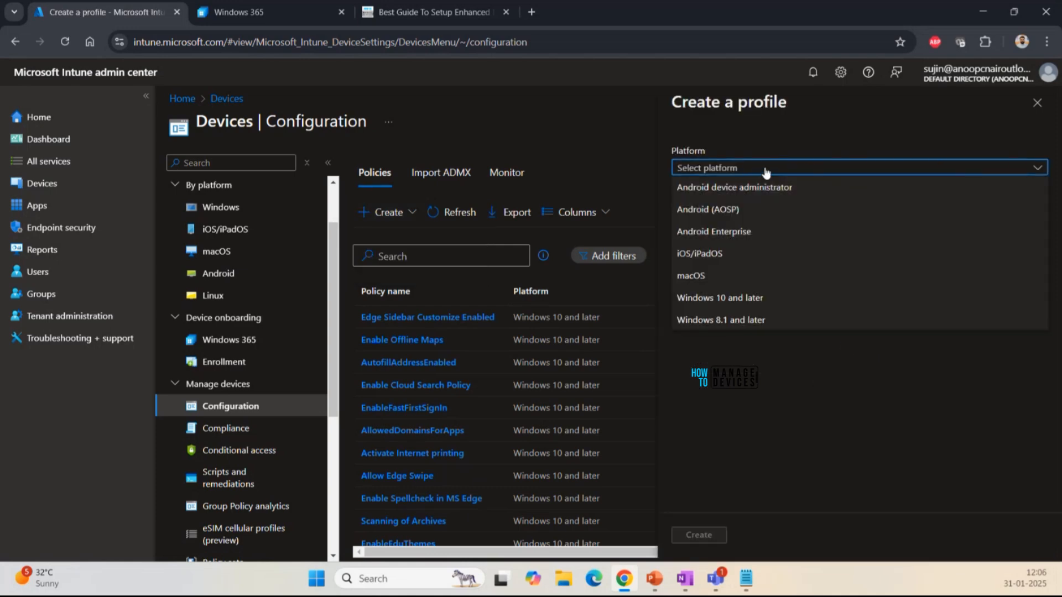
{"action": "left_click", "coordinate": [756, 299]}
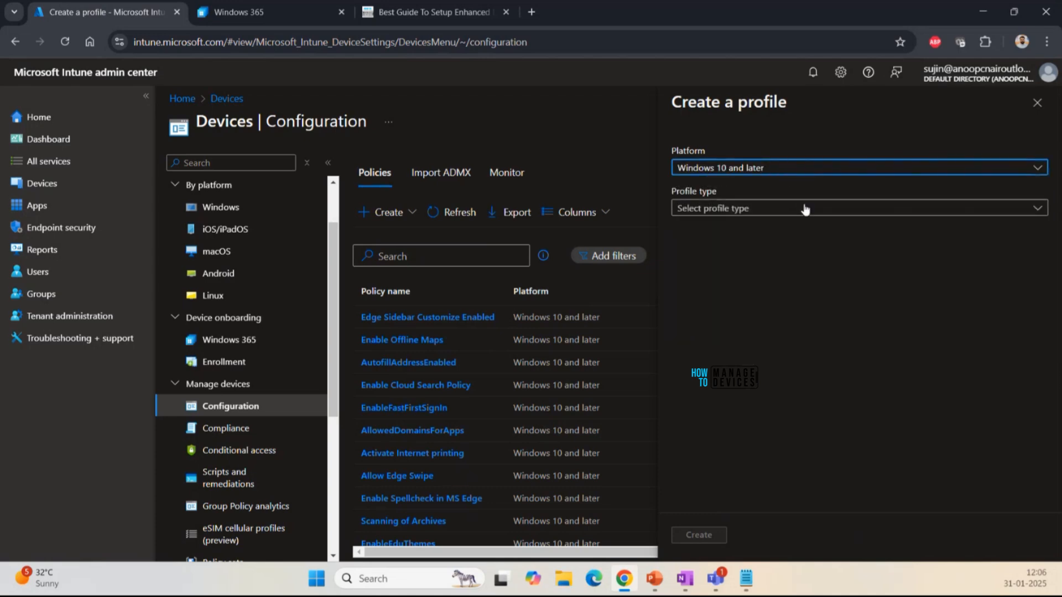
{"action": "left_click", "coordinate": [791, 215]}
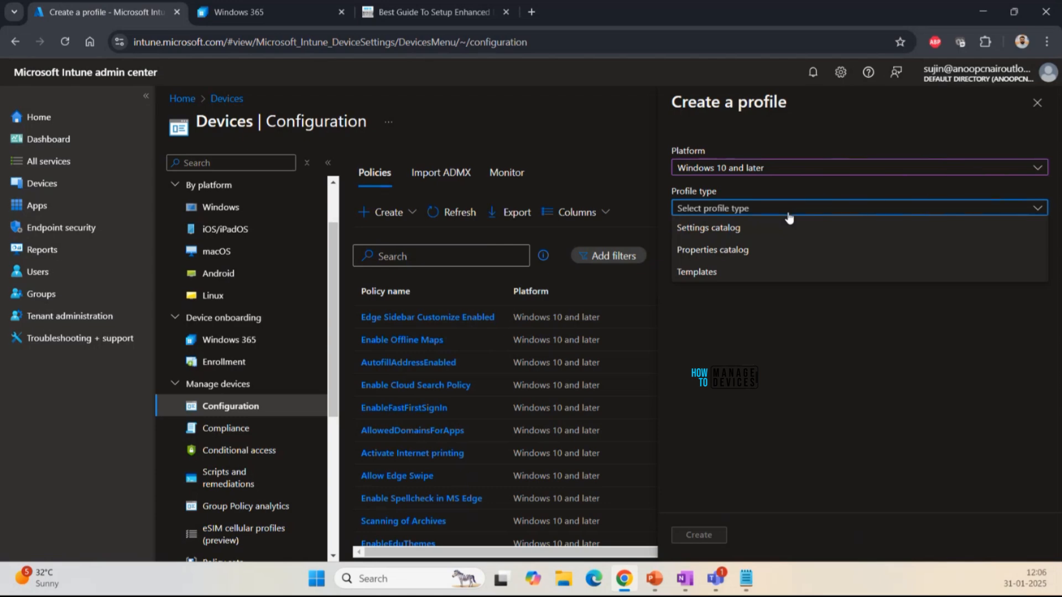
{"action": "left_click", "coordinate": [725, 253]}
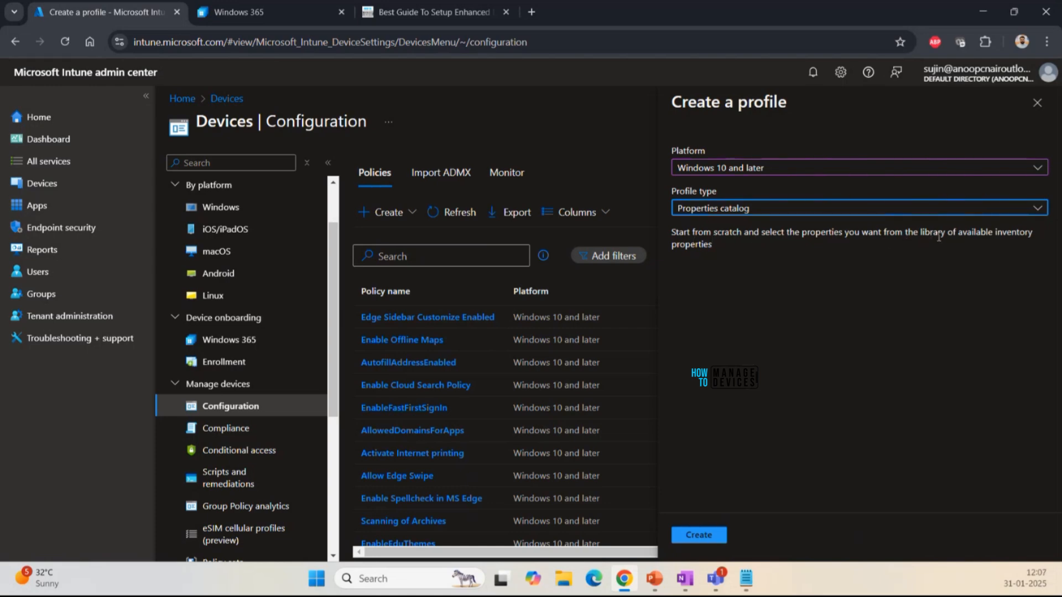
{"action": "left_click_drag", "start_coordinate": [710, 249], "coordinate": [680, 229]}
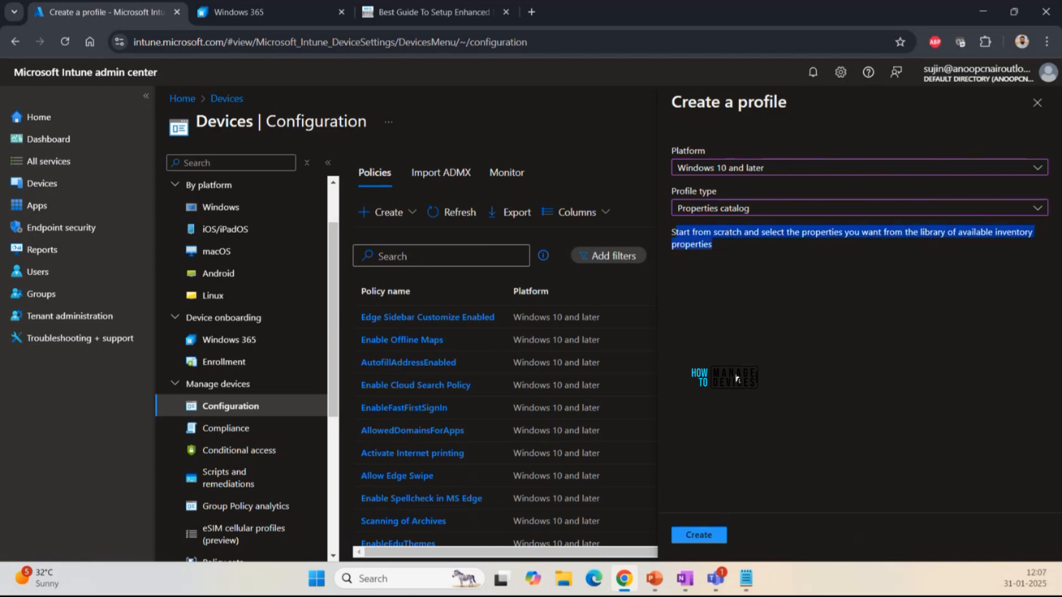
{"action": "left_click", "coordinate": [704, 537]}
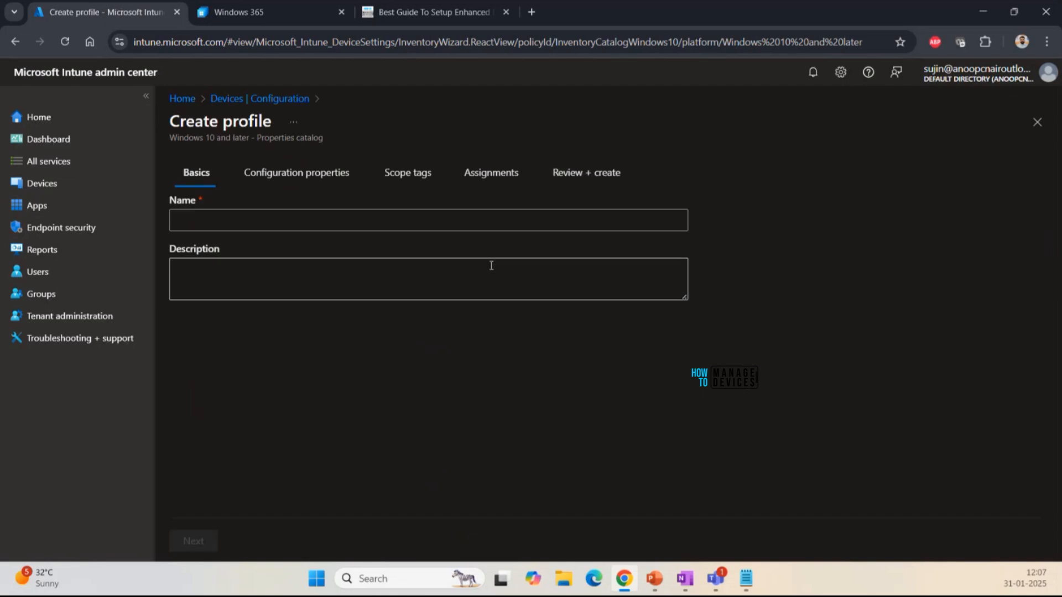
Step: Name the profile "H/W Inv Setup", describe it with "HTMD -" and the author's full name, and proceed to the configuration properties
{"action": "left_click", "coordinate": [235, 221]}
{"action": "type", "text": "H"}
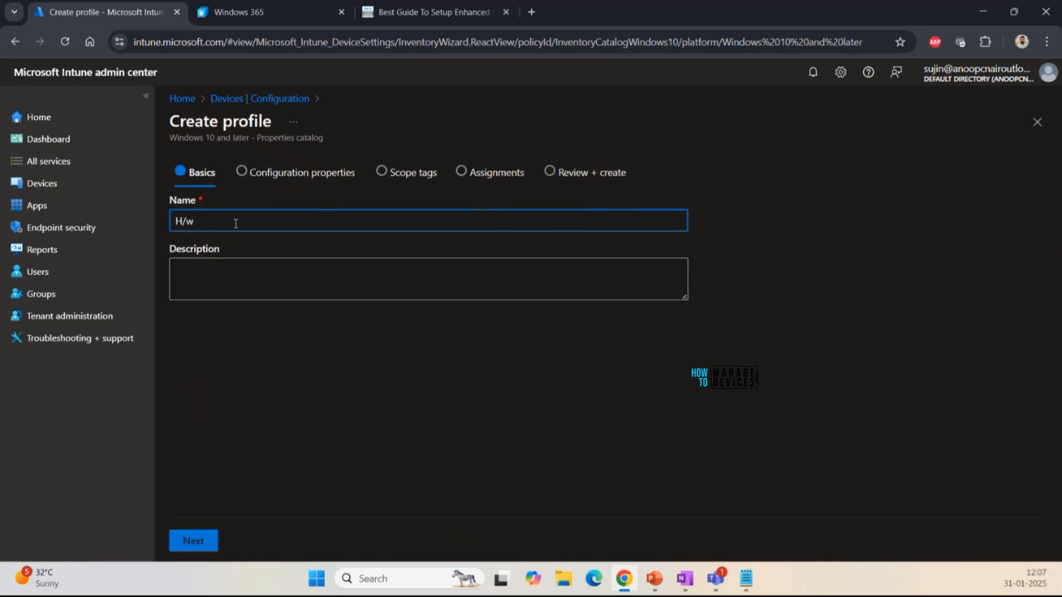
{"action": "type", "text": "/W"}
{"action": "type", "text": "Inv Setup"}
{"action": "left_click", "coordinate": [219, 275]}
{"action": "type", "text": "HTMD - Sujin Nelladath"}
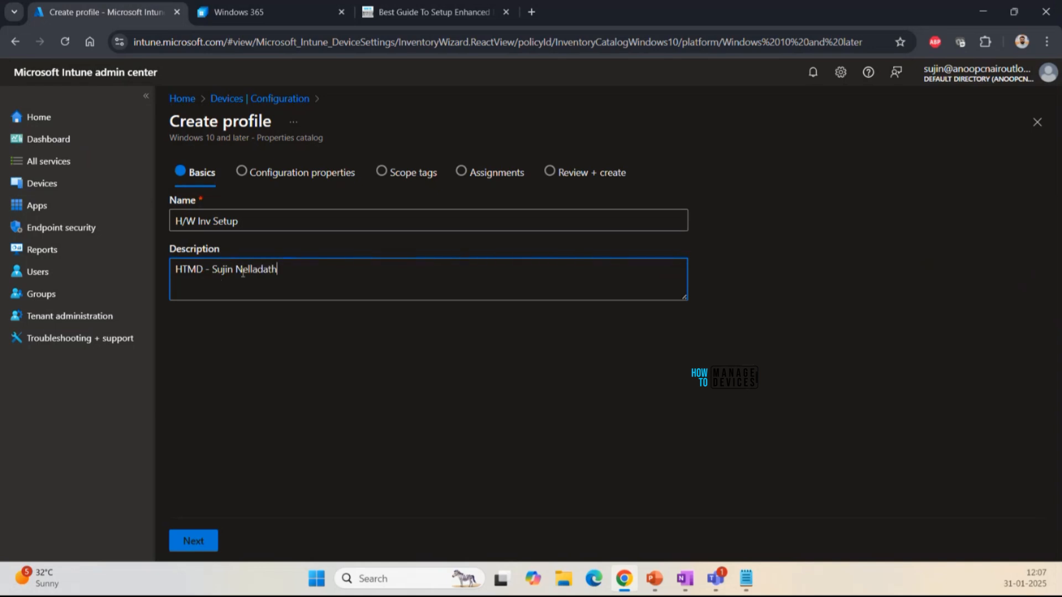
{"action": "left_click", "coordinate": [256, 221]}
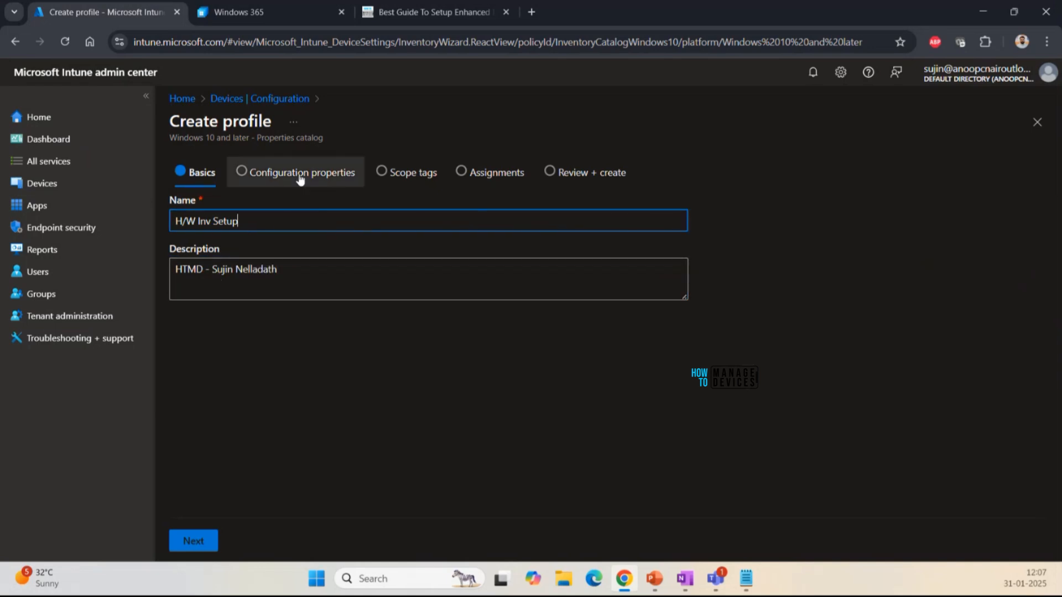
{"action": "left_click", "coordinate": [193, 540]}
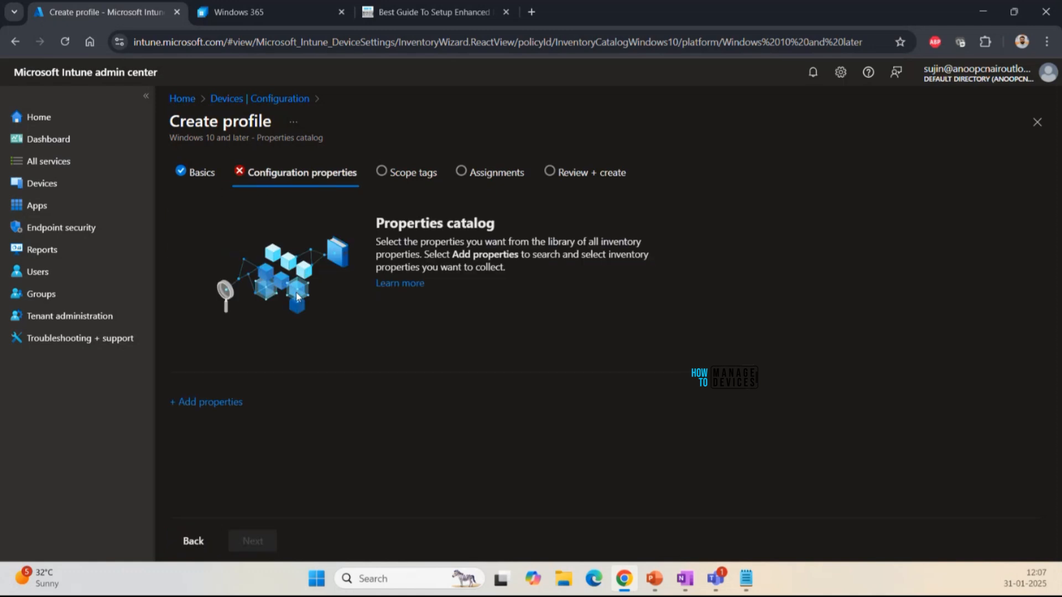
Step: Start adding inventory properties to the profile and select the whole Battery category with its individual properties expanded
{"action": "left_click", "coordinate": [221, 402]}
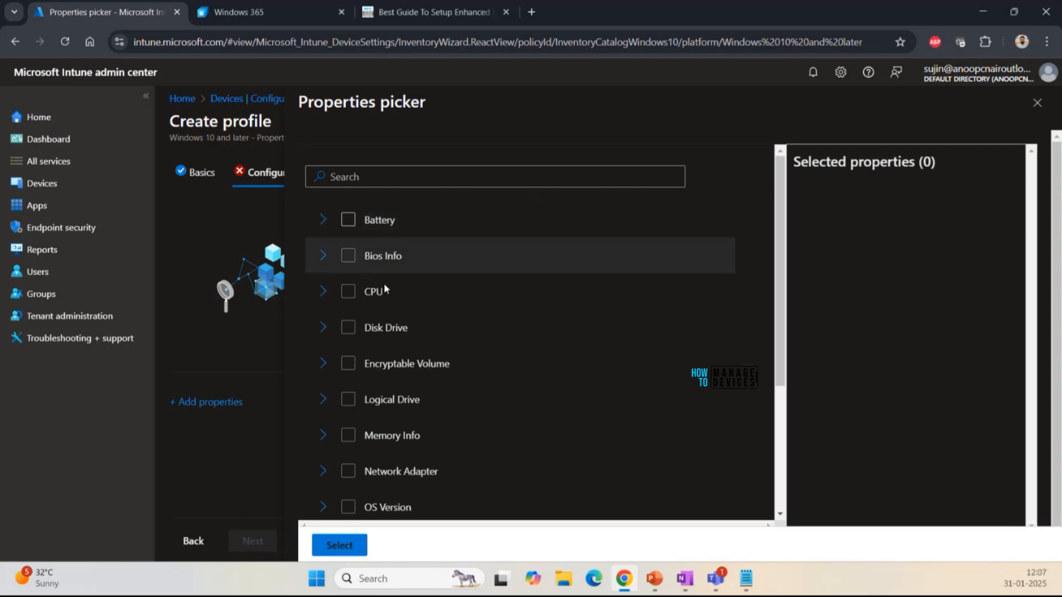
{"action": "scroll", "coordinate": [397, 357], "scroll_direction": "down", "scroll_amount": 3}
{"action": "scroll", "coordinate": [387, 343], "scroll_direction": "up", "scroll_amount": 3}
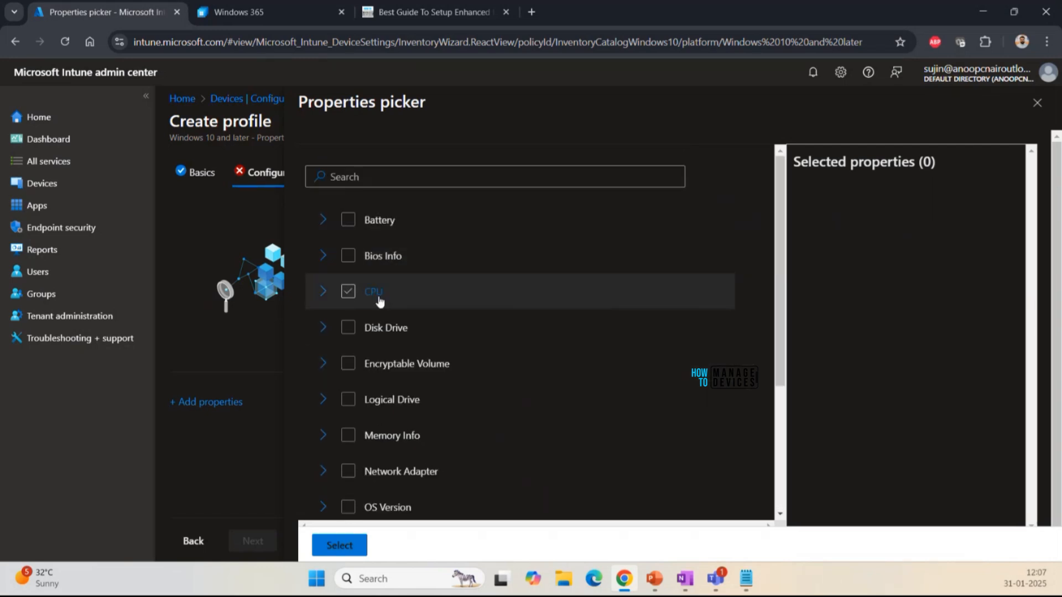
{"action": "scroll", "coordinate": [404, 337], "scroll_direction": "down", "scroll_amount": 1}
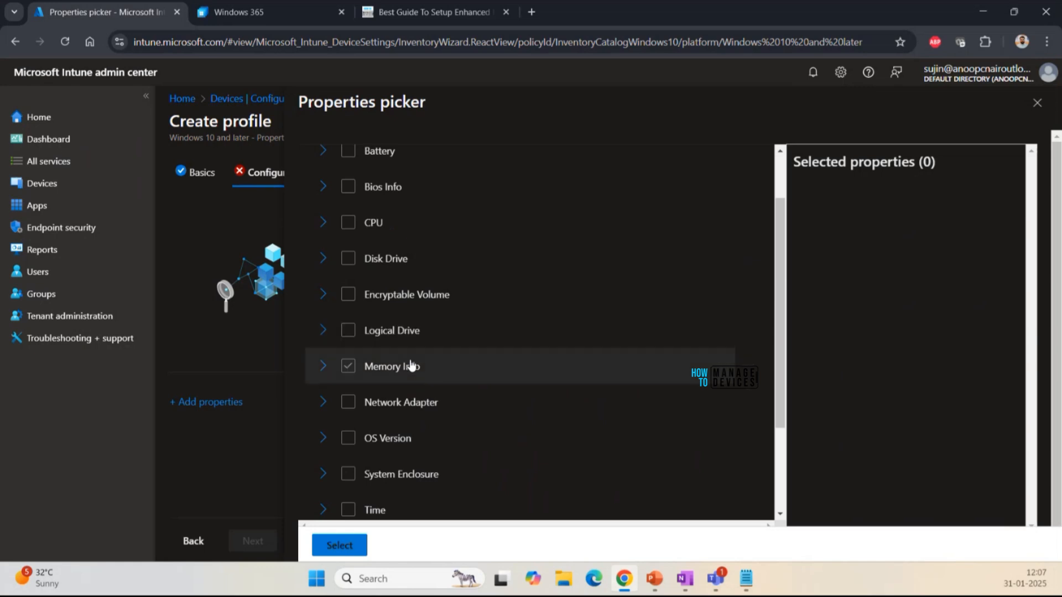
{"action": "scroll", "coordinate": [416, 416], "scroll_direction": "down", "scroll_amount": 1}
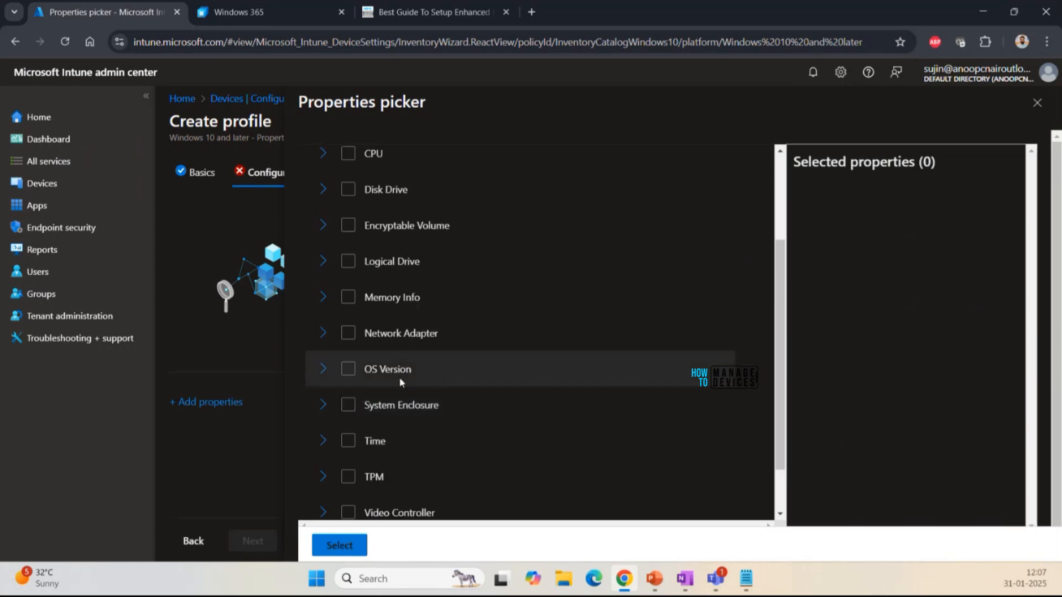
{"action": "scroll", "coordinate": [402, 360], "scroll_direction": "up", "scroll_amount": 3}
{"action": "left_click", "coordinate": [346, 223]}
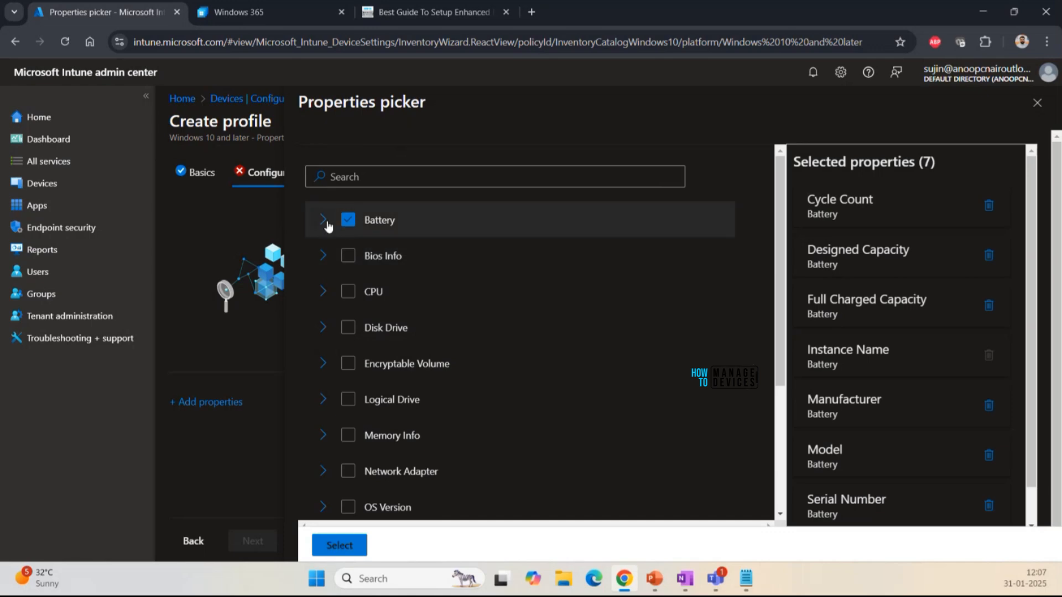
{"action": "left_click", "coordinate": [325, 223]}
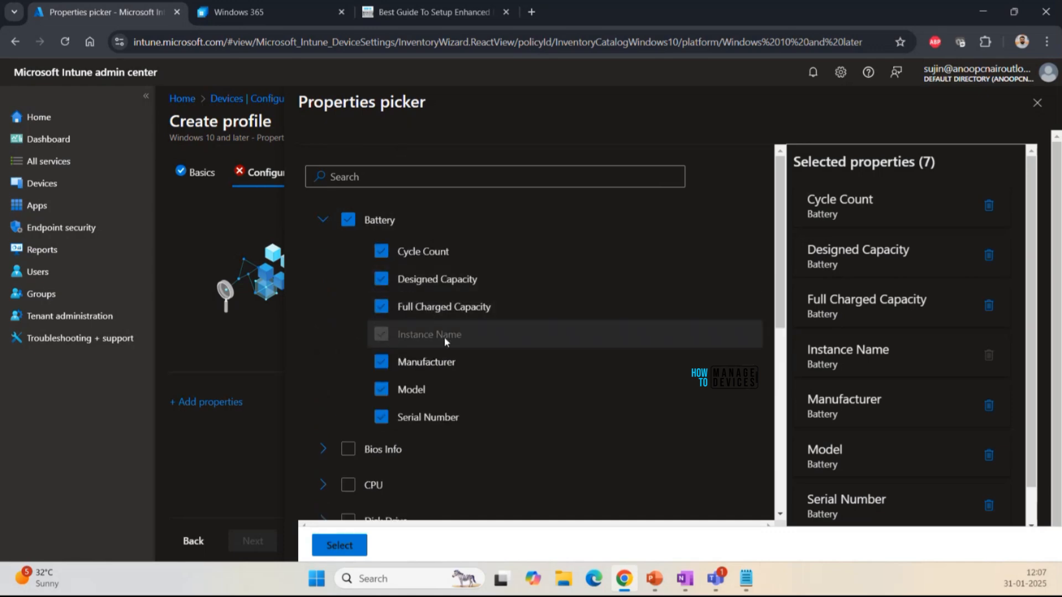
{"action": "left_click", "coordinate": [348, 219]}
{"action": "left_click", "coordinate": [352, 222]}
{"action": "left_click", "coordinate": [352, 221]}
{"action": "left_click", "coordinate": [352, 221]}
Step: Reduce the Battery selection to Full Charged Capacity and Instance Name, clearing all other Battery properties
{"action": "left_click", "coordinate": [380, 251]}
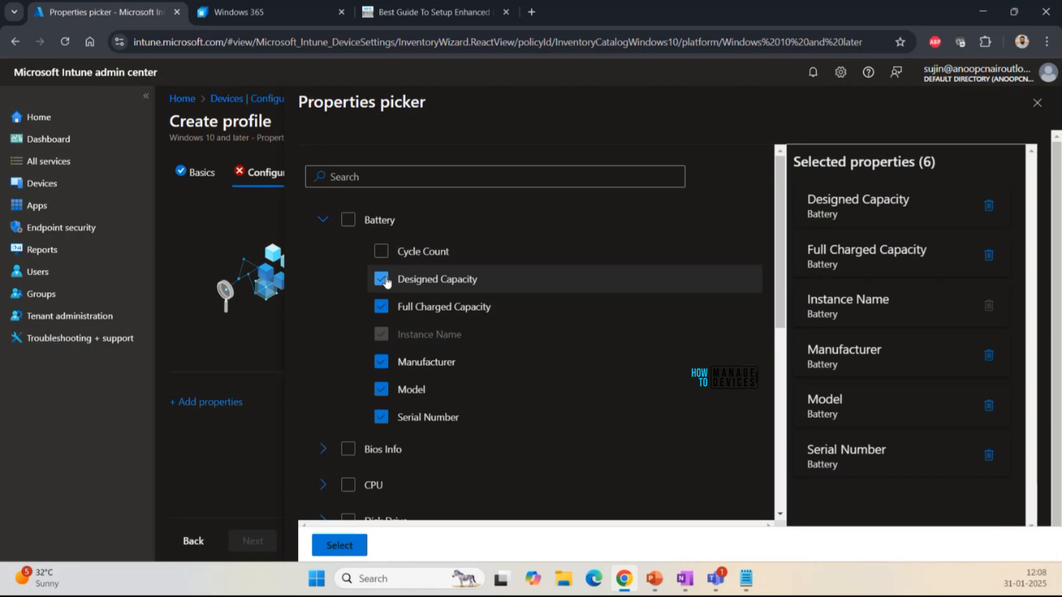
{"action": "left_click", "coordinate": [381, 279]}
{"action": "left_click", "coordinate": [381, 306]}
{"action": "left_click", "coordinate": [381, 362]}
{"action": "left_click", "coordinate": [381, 417]}
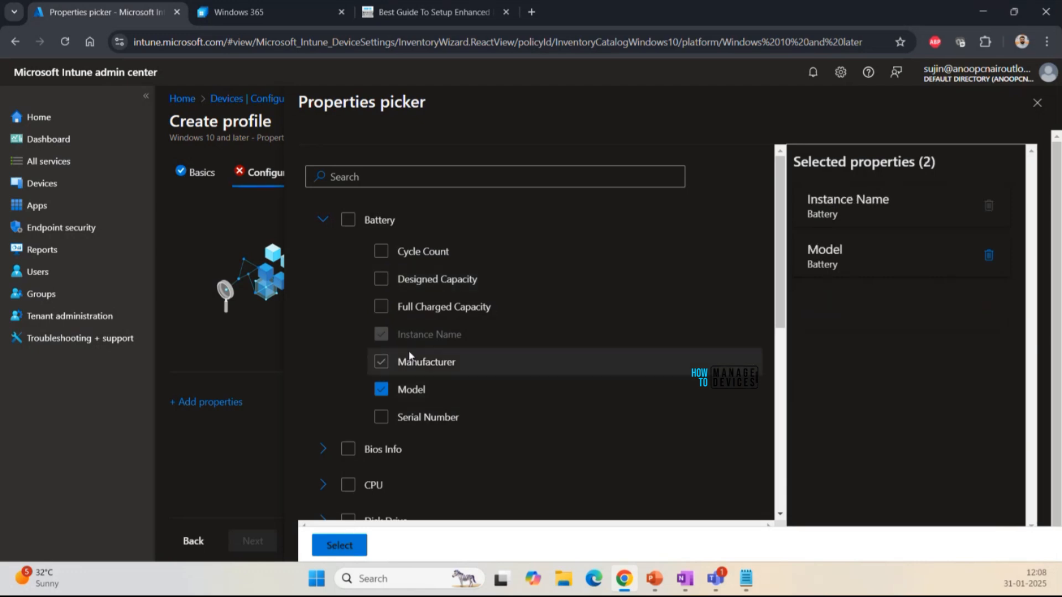
{"action": "left_click", "coordinate": [382, 388]}
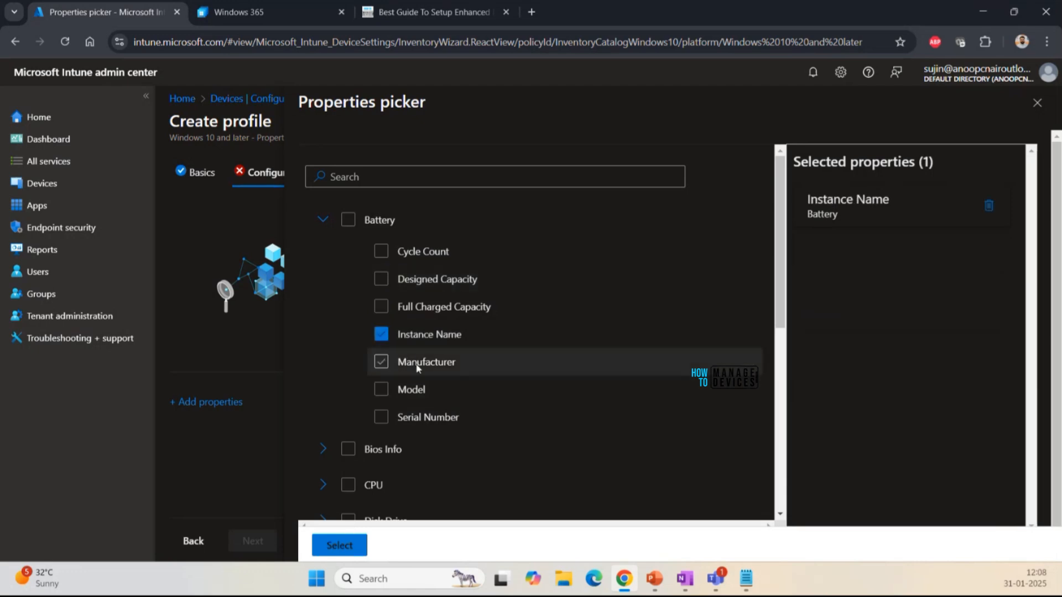
{"action": "left_click", "coordinate": [382, 335]}
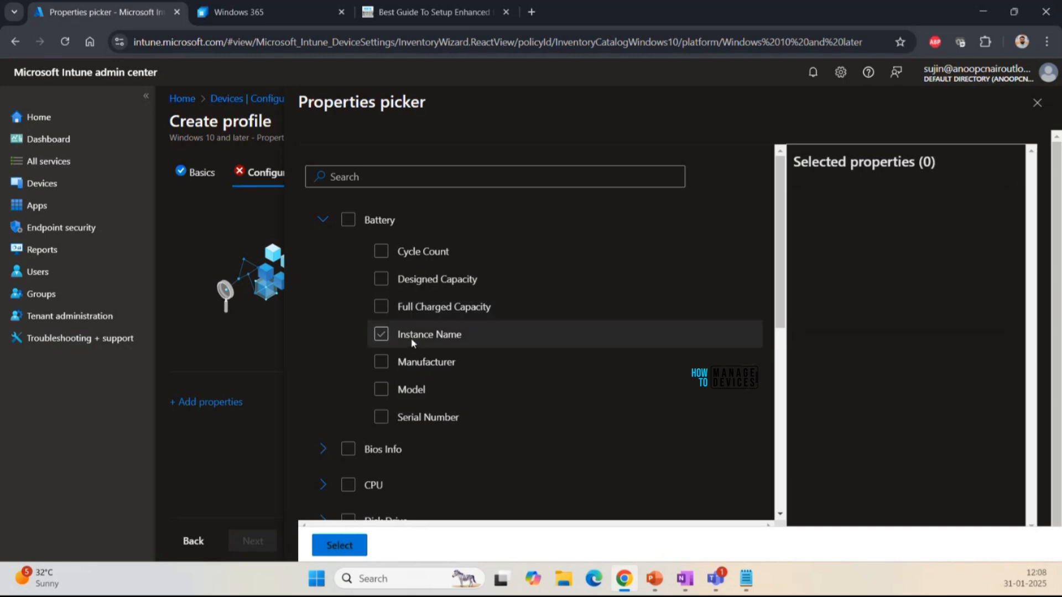
{"action": "left_click", "coordinate": [382, 335]}
{"action": "left_click", "coordinate": [381, 306]}
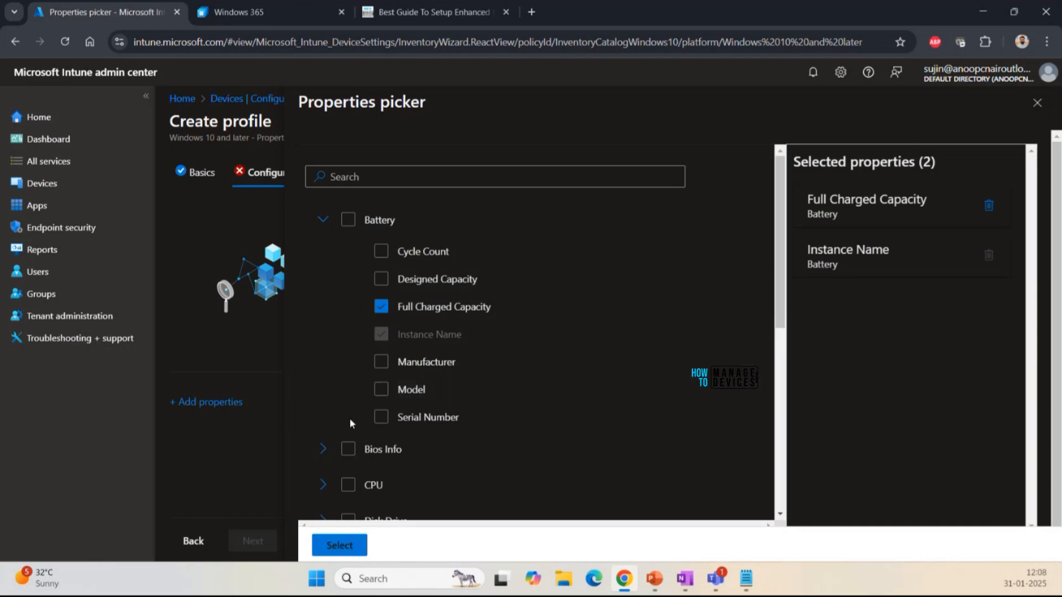
Step: Select the Bios Info category and exclude its Manufacturer, Serial Number and Release Date Time properties
{"action": "left_click", "coordinate": [325, 449]}
{"action": "scroll", "coordinate": [420, 382], "scroll_direction": "down", "scroll_amount": 6}
{"action": "scroll", "coordinate": [488, 340], "scroll_direction": "up", "scroll_amount": 2}
{"action": "left_click", "coordinate": [348, 241]}
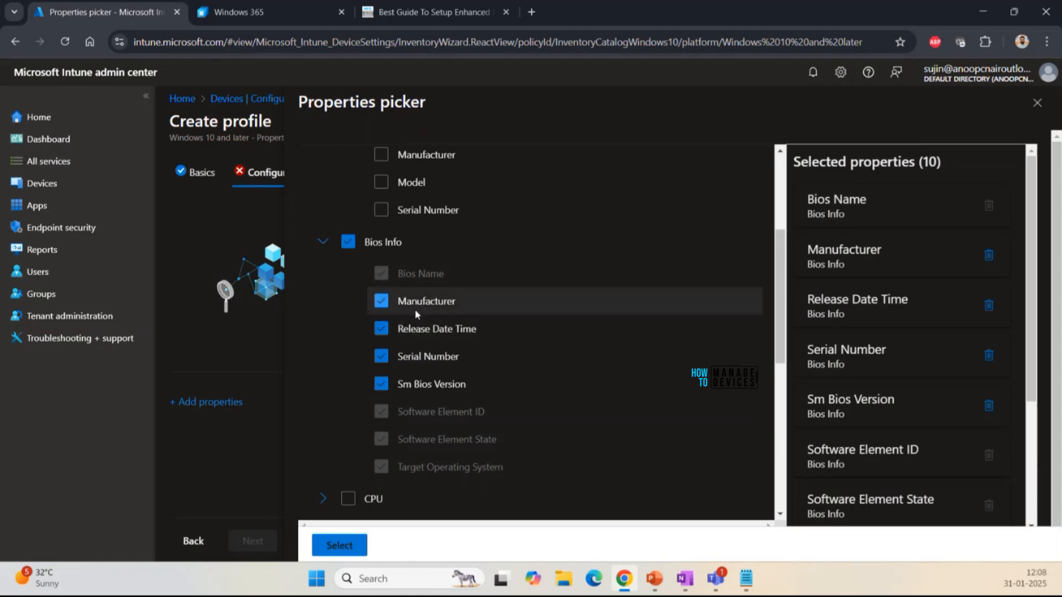
{"action": "left_click", "coordinate": [383, 301]}
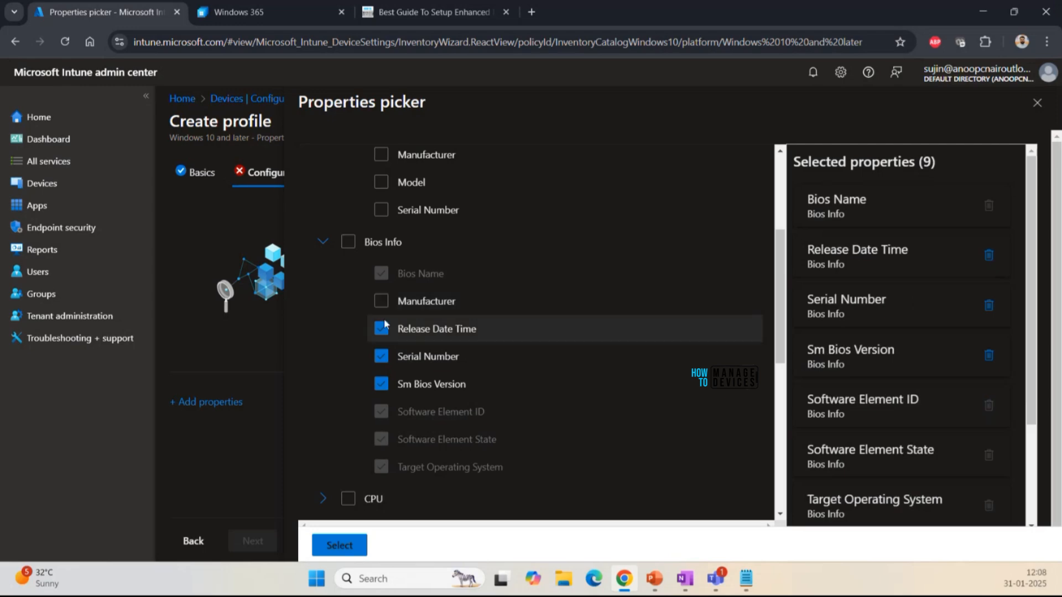
{"action": "left_click", "coordinate": [381, 358]}
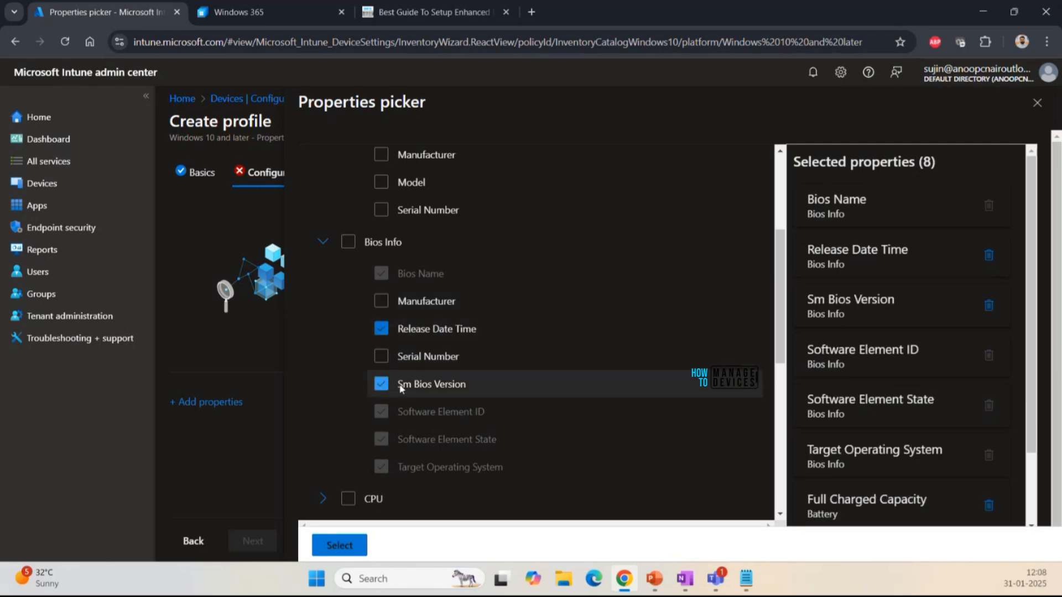
{"action": "left_click", "coordinate": [382, 329]}
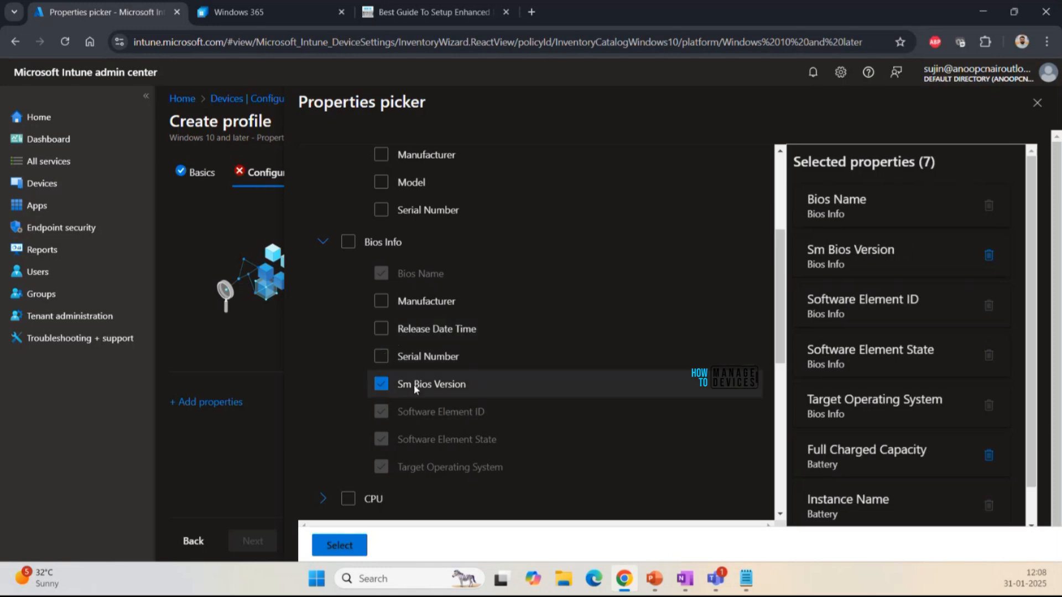
Step: Expand the CPU category, select all of its properties and review the resulting list down to Socket Designation
{"action": "scroll", "coordinate": [387, 398], "scroll_direction": "down", "scroll_amount": 1}
{"action": "left_click", "coordinate": [323, 429]}
{"action": "scroll", "coordinate": [435, 387], "scroll_direction": "down", "scroll_amount": 2}
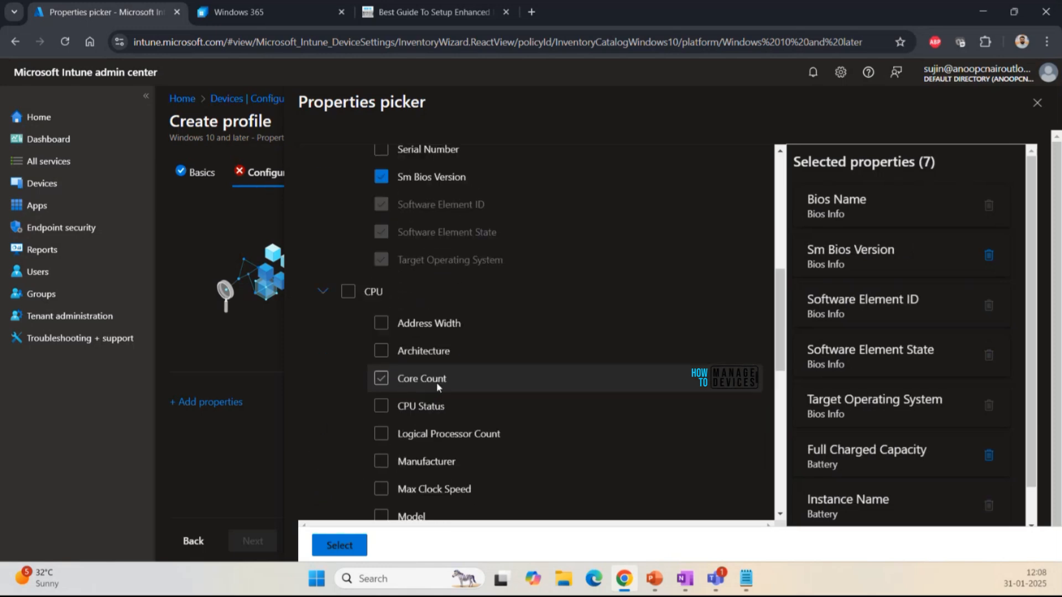
{"action": "scroll", "coordinate": [436, 354], "scroll_direction": "up", "scroll_amount": 6}
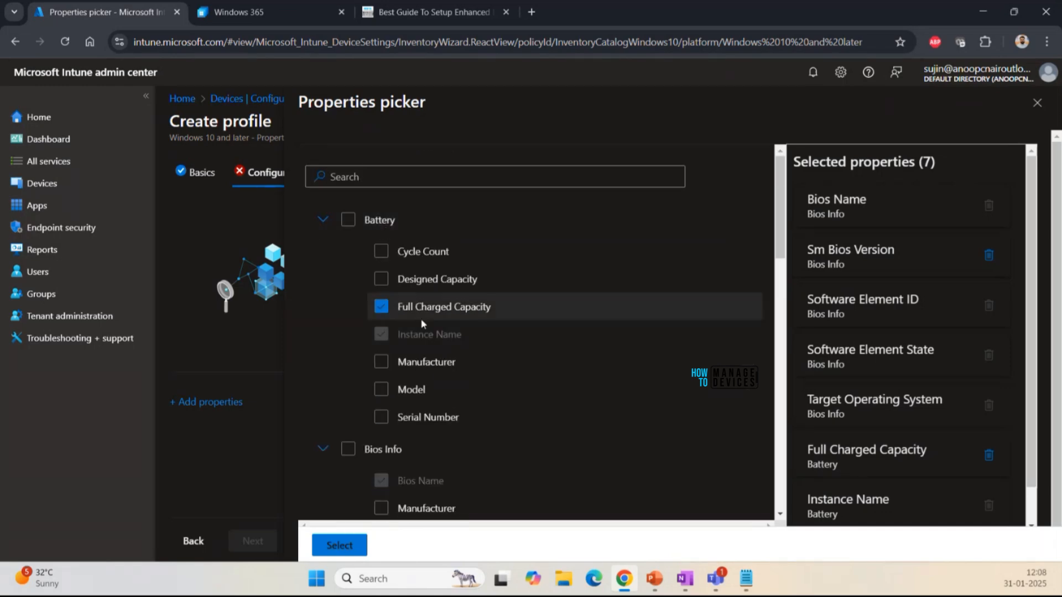
{"action": "scroll", "coordinate": [419, 339], "scroll_direction": "down", "scroll_amount": 5}
{"action": "scroll", "coordinate": [419, 338], "scroll_direction": "down", "scroll_amount": 2}
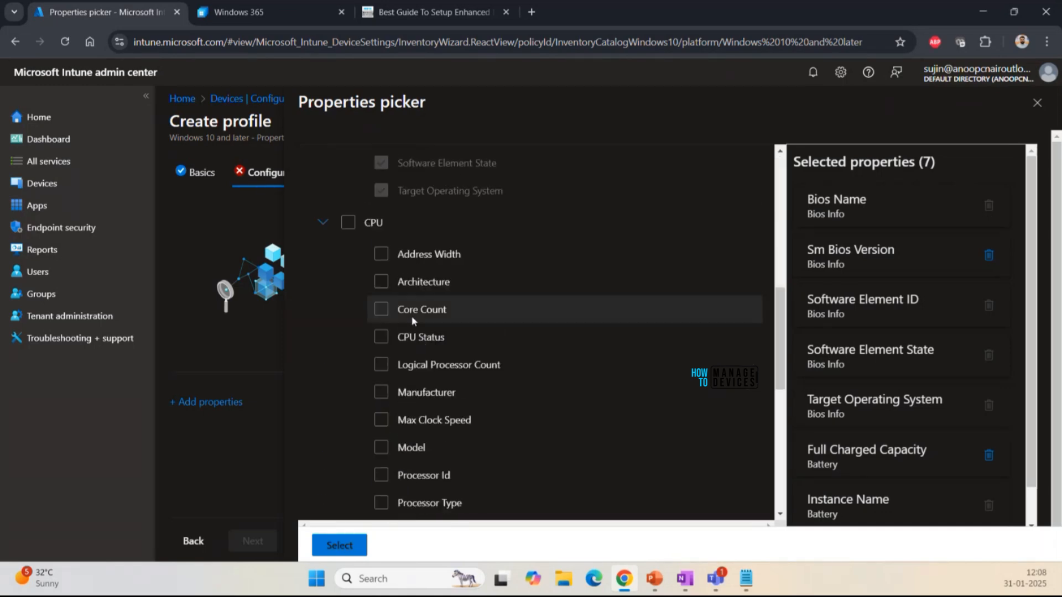
{"action": "left_click", "coordinate": [348, 222]}
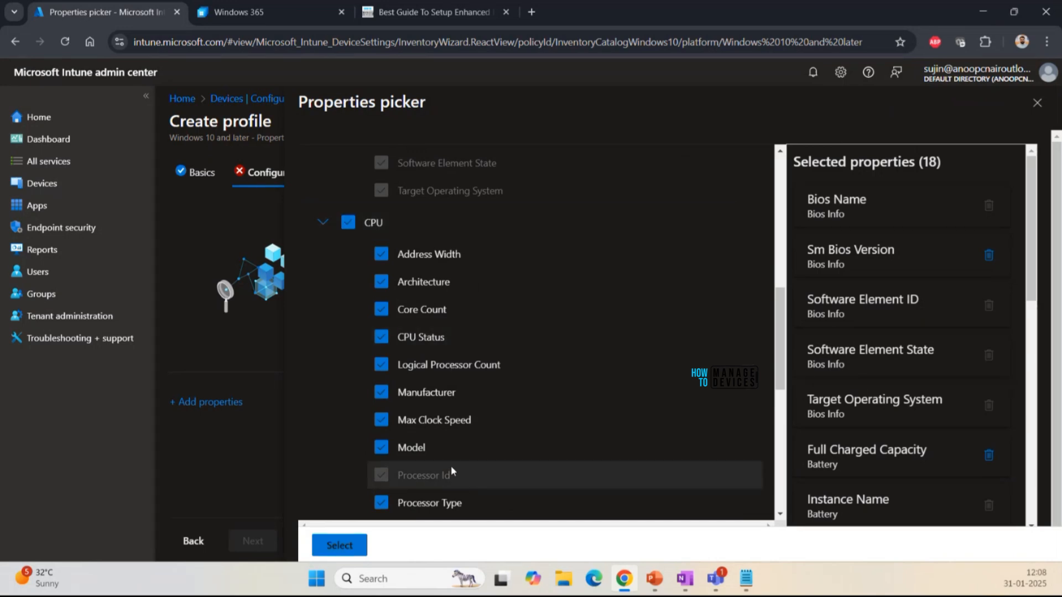
{"action": "scroll", "coordinate": [451, 443], "scroll_direction": "down", "scroll_amount": 2}
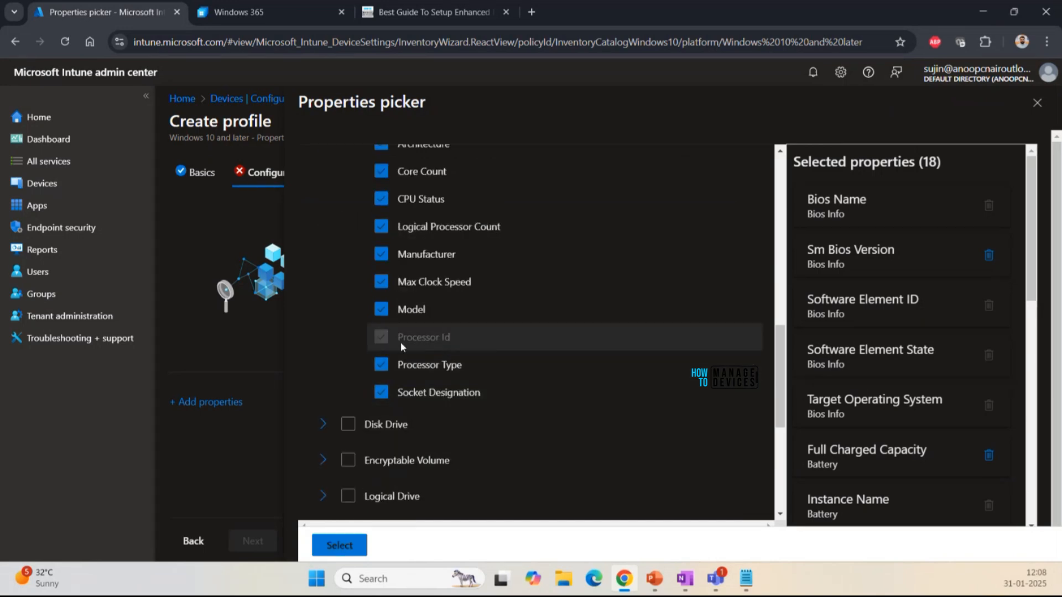
{"action": "scroll", "coordinate": [403, 332], "scroll_direction": "up", "scroll_amount": 2}
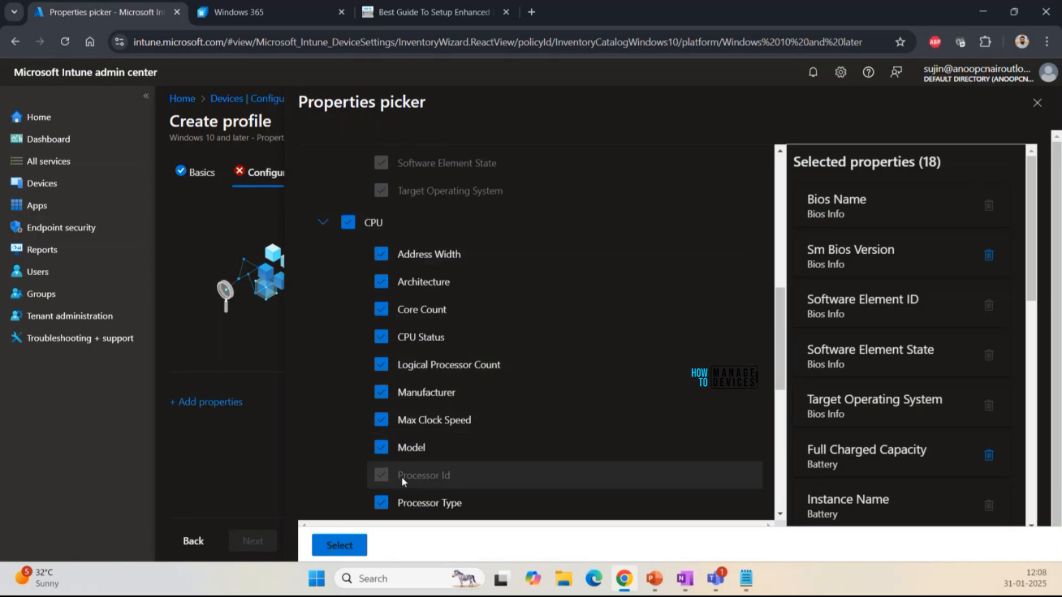
{"action": "scroll", "coordinate": [444, 446], "scroll_direction": "down", "scroll_amount": 2}
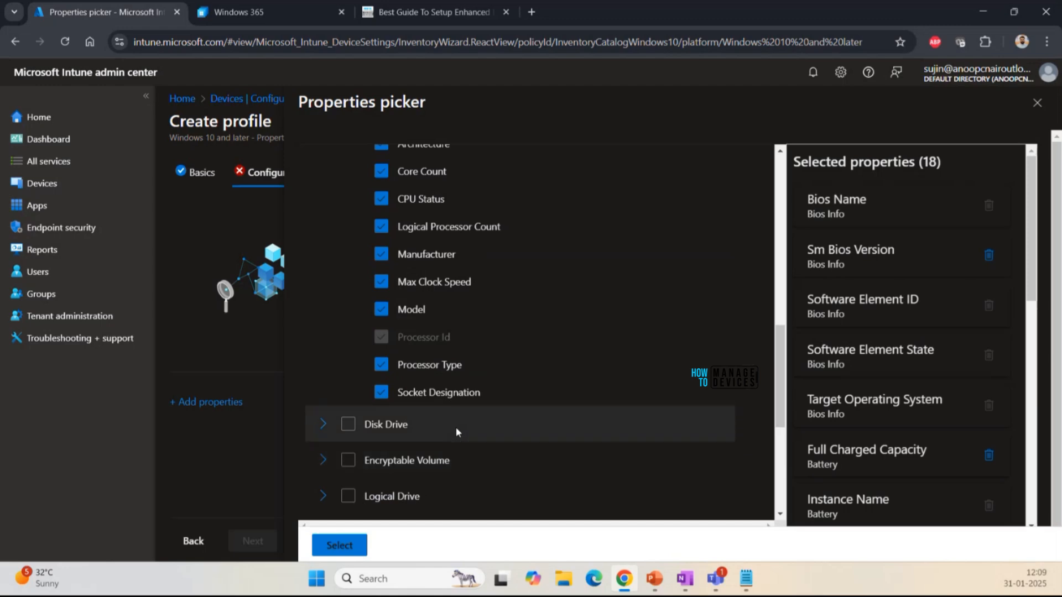
Step: Expand the Memory Info category and select both its Physical and Virtual Memory Total Bytes properties
{"action": "scroll", "coordinate": [410, 412], "scroll_direction": "down", "scroll_amount": 2}
{"action": "scroll", "coordinate": [410, 412], "scroll_direction": "down", "scroll_amount": 3}
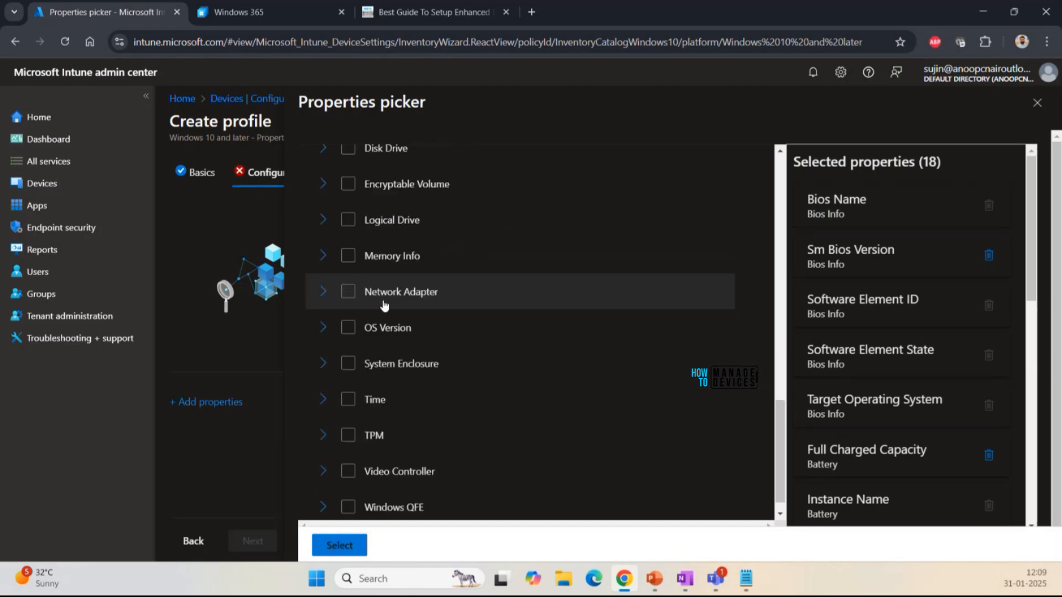
{"action": "left_click", "coordinate": [324, 257]}
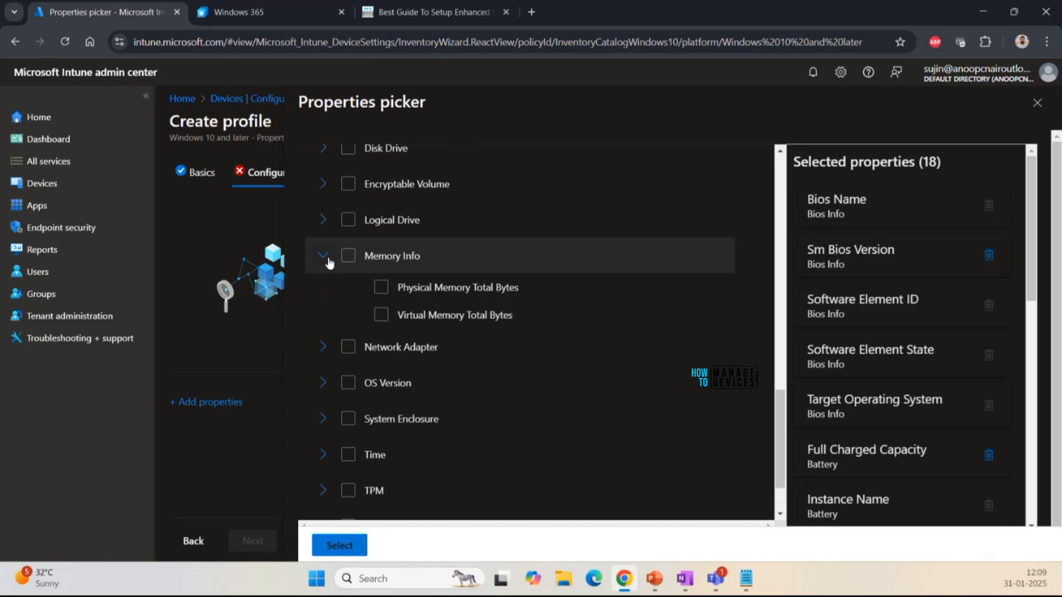
{"action": "left_click", "coordinate": [349, 257]}
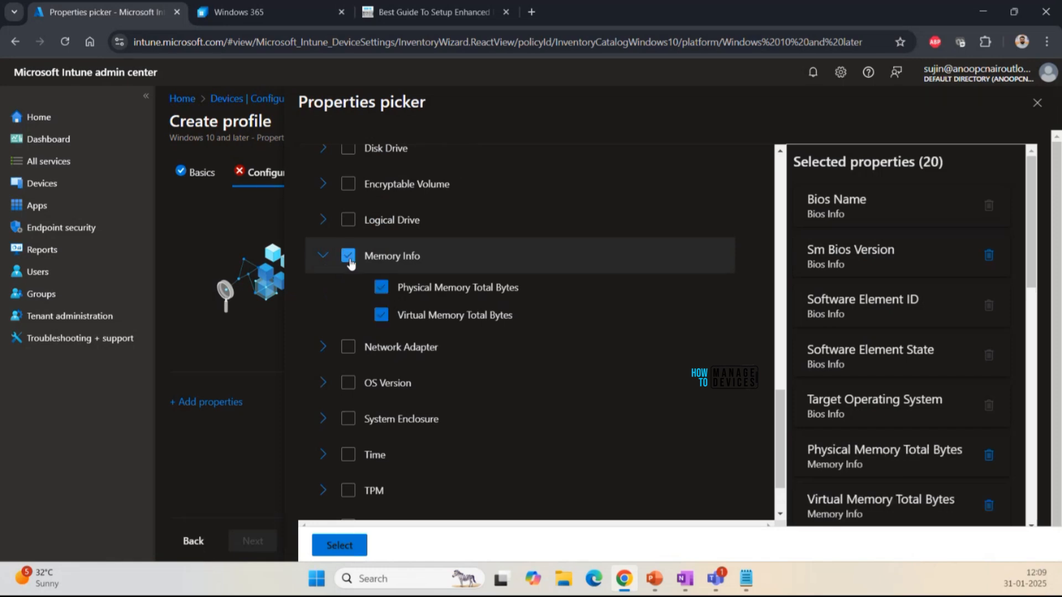
Step: Try toggling the Memory Info category and its Physical and Virtual Memory Total Bytes properties, leaving both cleared
{"action": "left_click", "coordinate": [348, 258]}
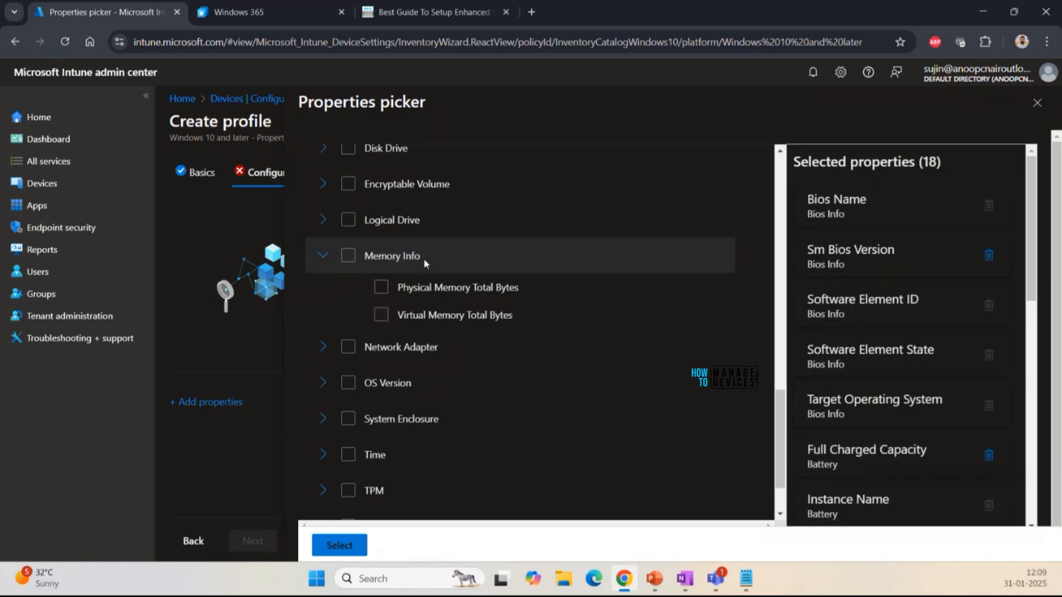
{"action": "left_click", "coordinate": [347, 258]}
{"action": "left_click", "coordinate": [346, 258]}
{"action": "left_click", "coordinate": [347, 259]}
{"action": "left_click", "coordinate": [381, 313]}
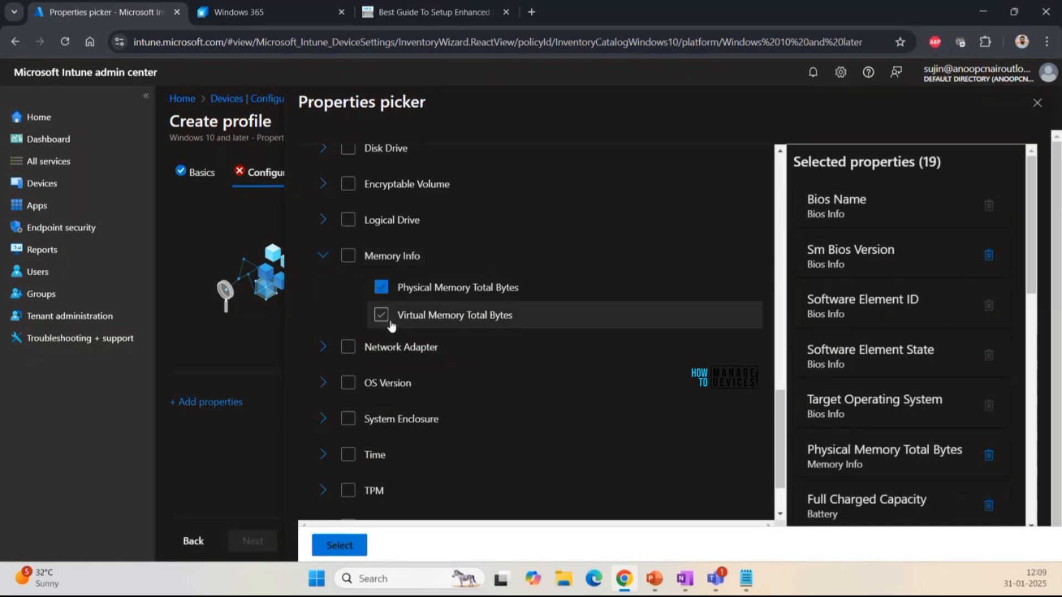
{"action": "left_click", "coordinate": [389, 290]}
{"action": "left_click", "coordinate": [390, 290]}
{"action": "left_click", "coordinate": [348, 257]}
{"action": "left_click", "coordinate": [348, 257]}
{"action": "left_click", "coordinate": [348, 257]}
{"action": "left_click", "coordinate": [348, 257]}
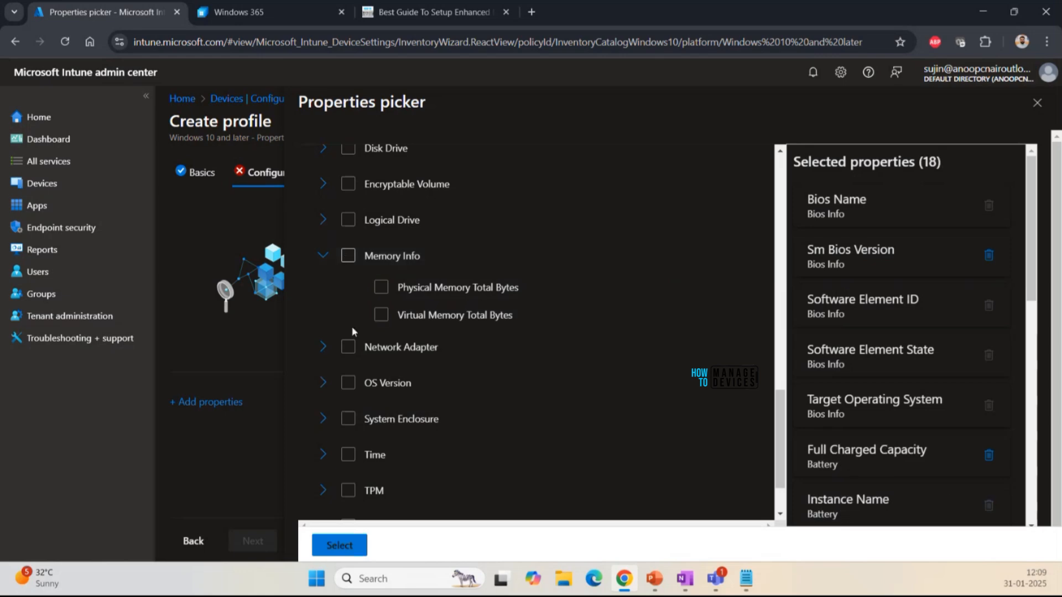
Step: Select all properties in the Network Adapter category and expand it to check what it includes
{"action": "left_click", "coordinate": [348, 346]}
{"action": "left_click", "coordinate": [323, 347]}
{"action": "scroll", "coordinate": [397, 347], "scroll_direction": "down", "scroll_amount": 3}
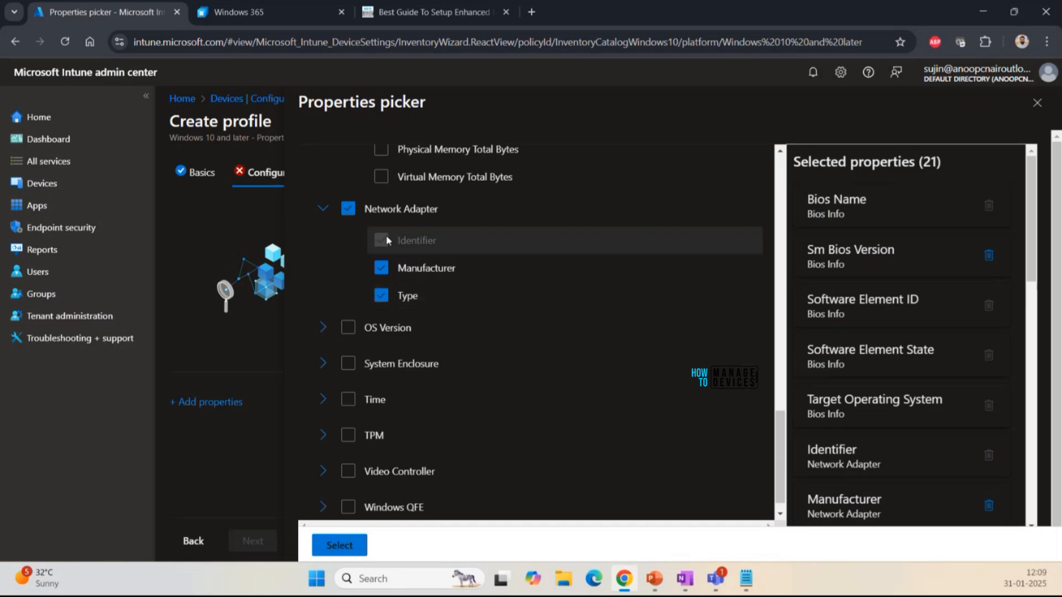
Step: Select every property in the Battery and Bios Info categories
{"action": "scroll", "coordinate": [430, 302], "scroll_direction": "up", "scroll_amount": 5}
{"action": "scroll", "coordinate": [437, 302], "scroll_direction": "up", "scroll_amount": 15}
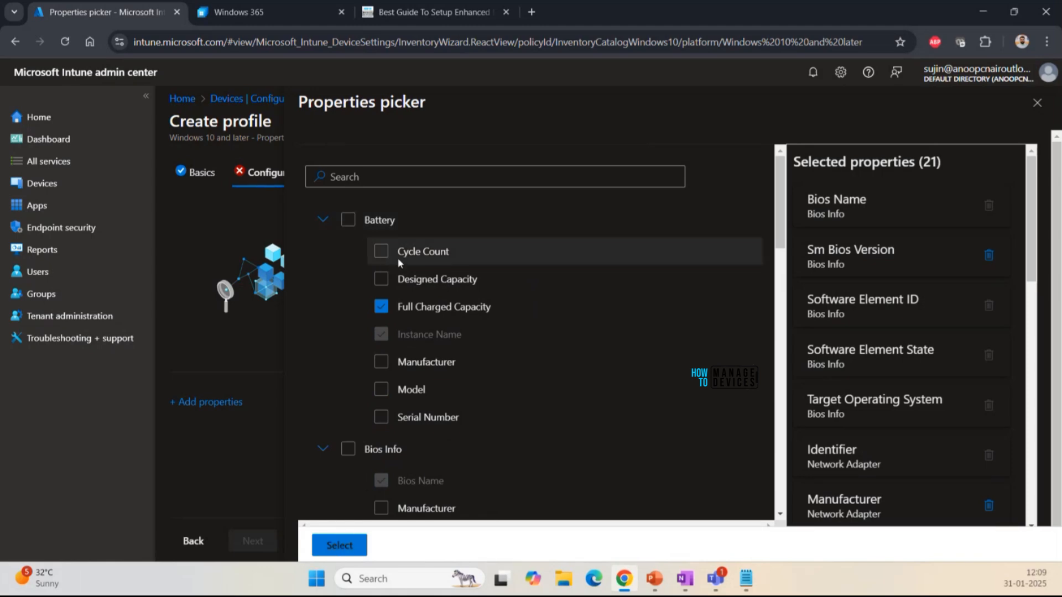
{"action": "scroll", "coordinate": [423, 310], "scroll_direction": "down", "scroll_amount": 2}
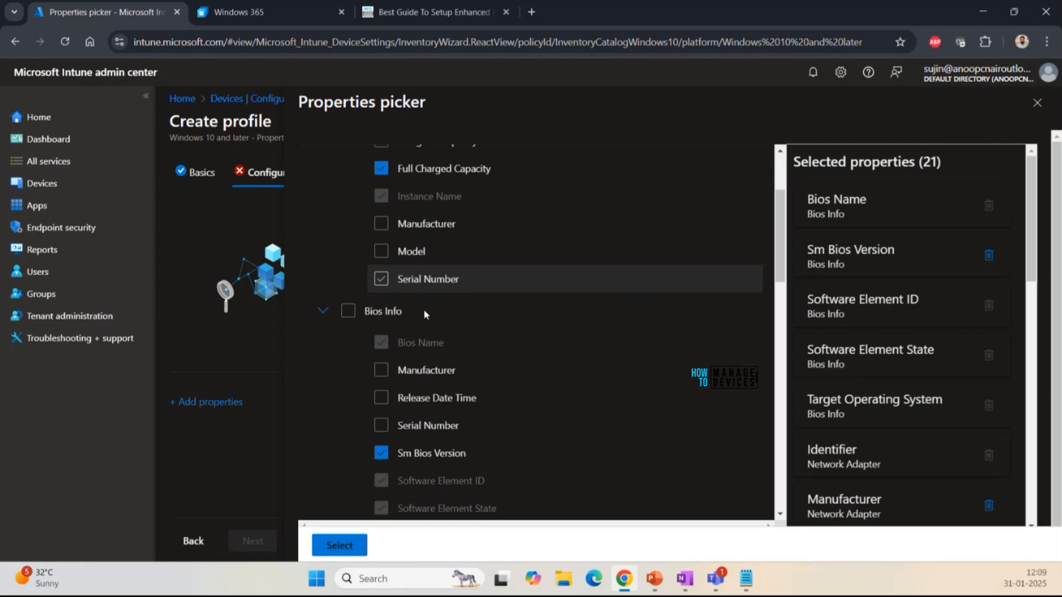
{"action": "scroll", "coordinate": [424, 310], "scroll_direction": "up", "scroll_amount": 2}
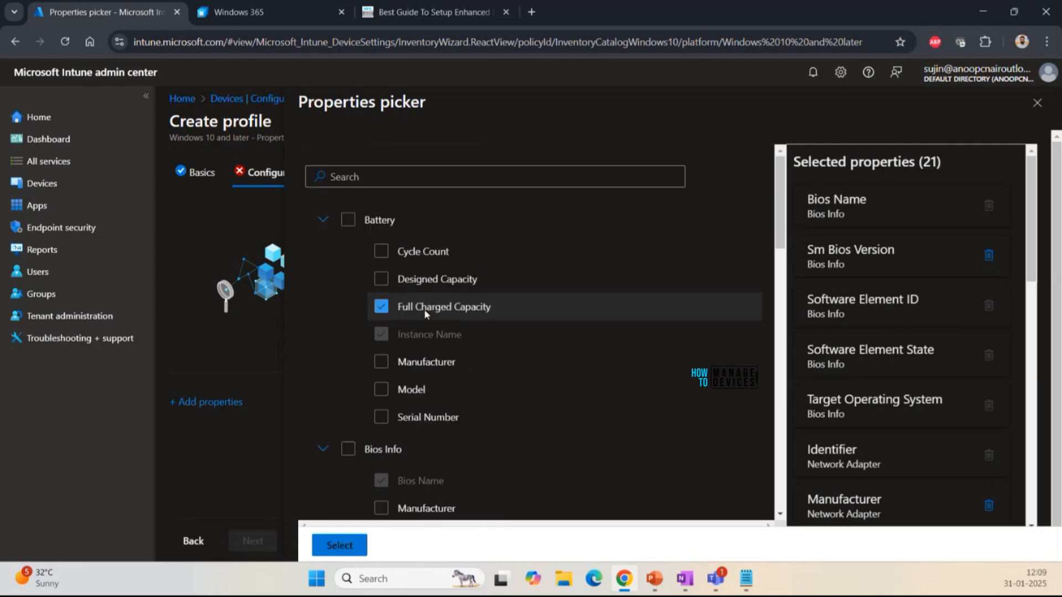
{"action": "left_click", "coordinate": [349, 220]}
{"action": "scroll", "coordinate": [363, 349], "scroll_direction": "down", "scroll_amount": 1}
{"action": "left_click", "coordinate": [347, 382]}
{"action": "scroll", "coordinate": [376, 378], "scroll_direction": "down", "scroll_amount": 3}
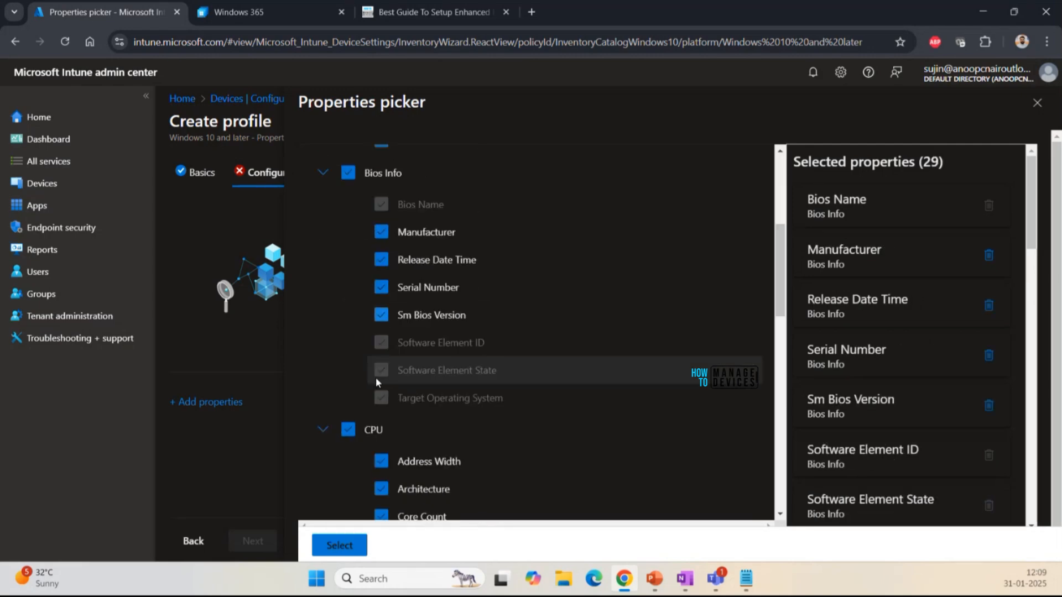
Step: Select all properties of the Disk Drive and Encryptable Volume categories and expand both to check their contents
{"action": "scroll", "coordinate": [371, 399], "scroll_direction": "down", "scroll_amount": 5}
{"action": "scroll", "coordinate": [384, 411], "scroll_direction": "down", "scroll_amount": 1}
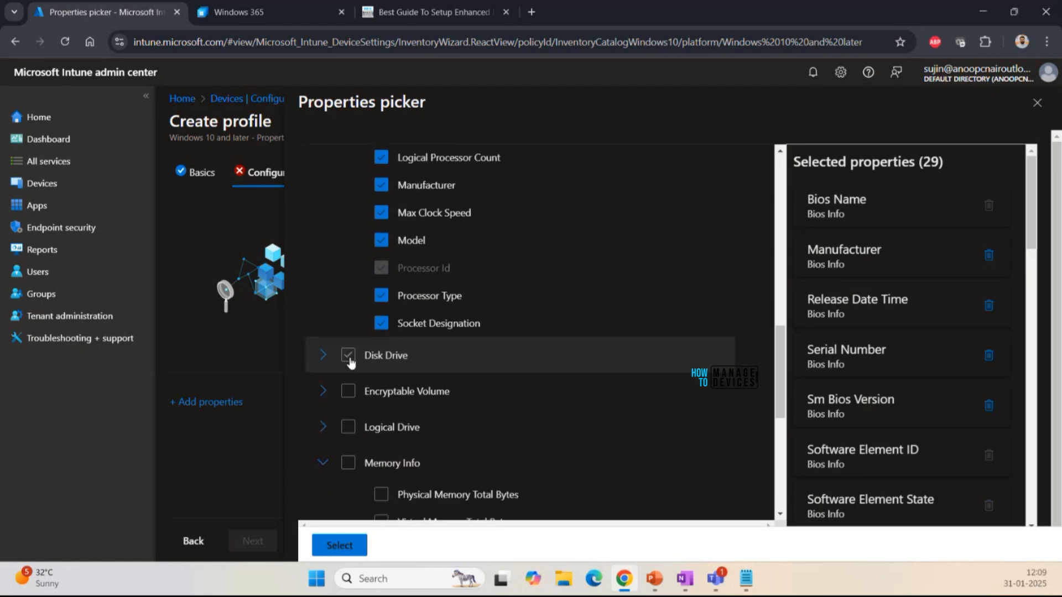
{"action": "left_click", "coordinate": [348, 355]}
{"action": "left_click", "coordinate": [348, 391]}
{"action": "scroll", "coordinate": [379, 381], "scroll_direction": "down", "scroll_amount": 2}
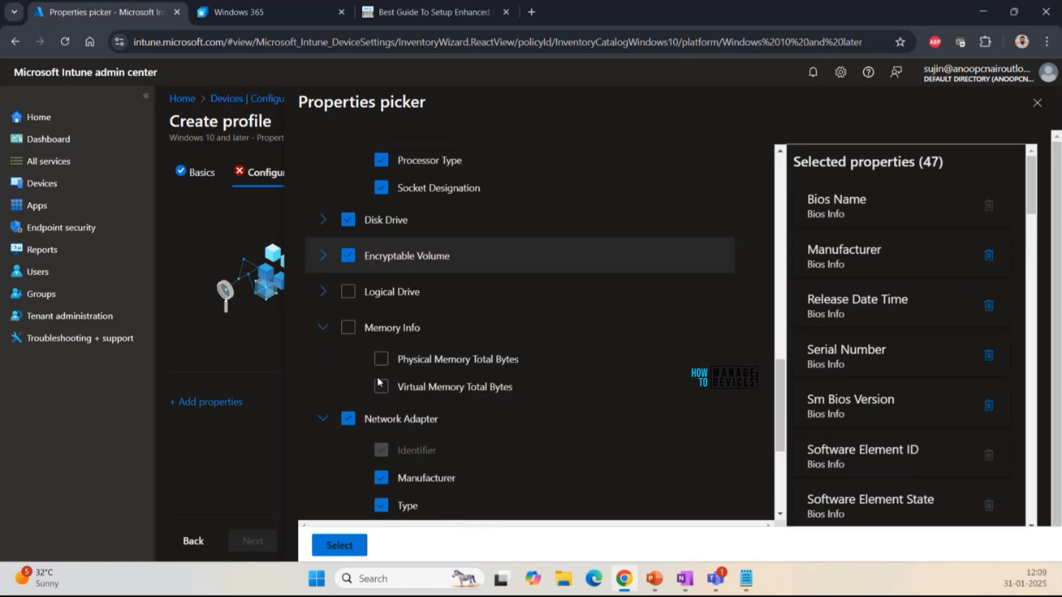
{"action": "left_click", "coordinate": [324, 218]}
{"action": "scroll", "coordinate": [350, 333], "scroll_direction": "down", "scroll_amount": 4}
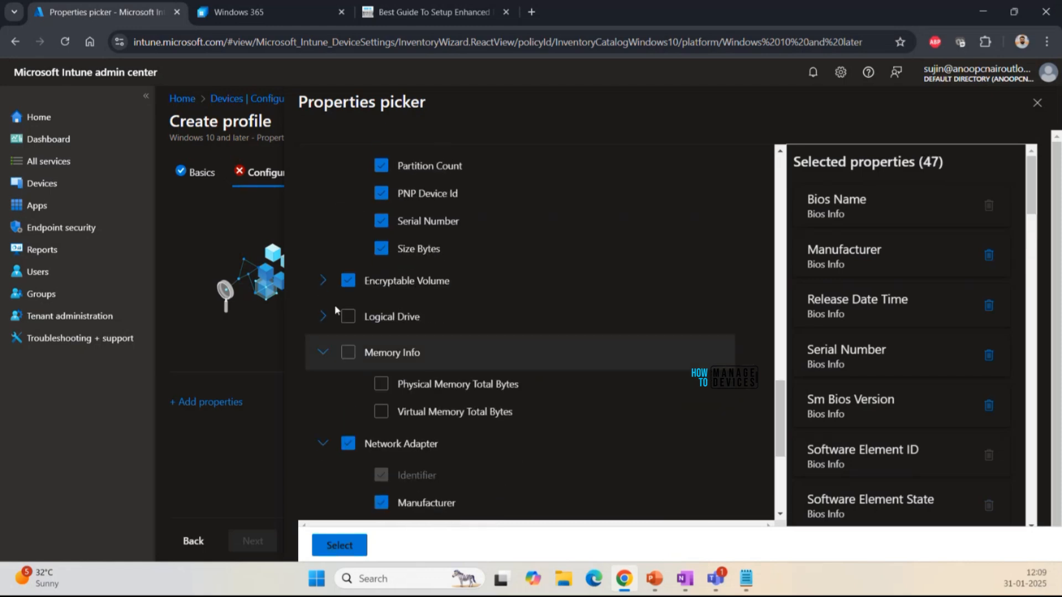
{"action": "left_click", "coordinate": [323, 279]}
{"action": "scroll", "coordinate": [354, 324], "scroll_direction": "down", "scroll_amount": 3}
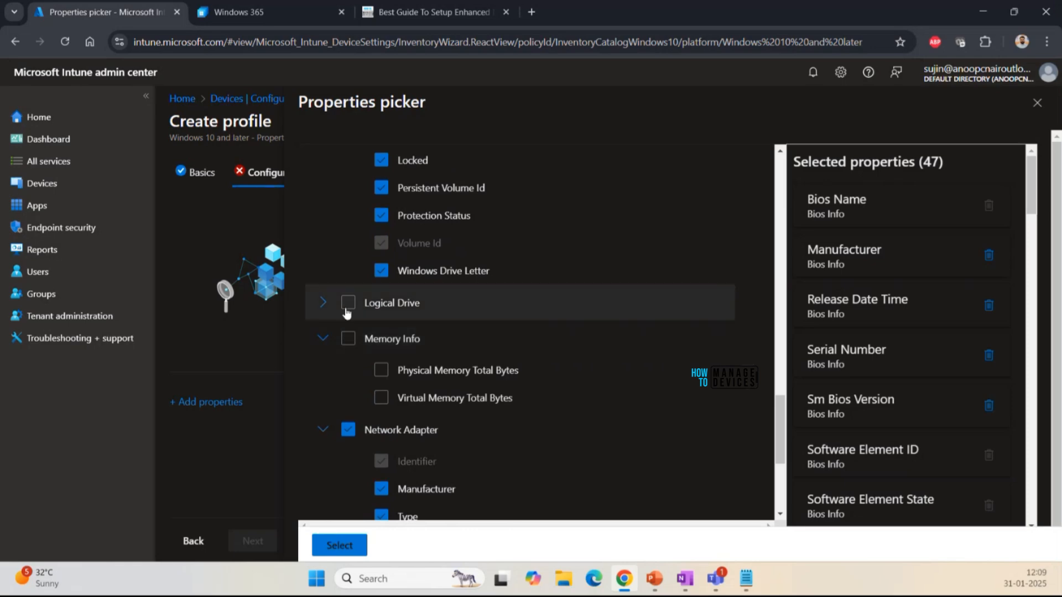
Step: Select all Logical Drive properties, expand that category, and select the whole Memory Info category
{"action": "left_click", "coordinate": [348, 302]}
{"action": "left_click", "coordinate": [323, 302]}
{"action": "scroll", "coordinate": [354, 331], "scroll_direction": "down", "scroll_amount": 2}
{"action": "left_click", "coordinate": [348, 338]}
Step: Select the OS Version and System Enclosure categories with all their properties and expand both to review them
{"action": "scroll", "coordinate": [358, 344], "scroll_direction": "down", "scroll_amount": 4}
{"action": "left_click", "coordinate": [348, 306]}
{"action": "left_click", "coordinate": [347, 342]}
{"action": "left_click", "coordinate": [323, 306]}
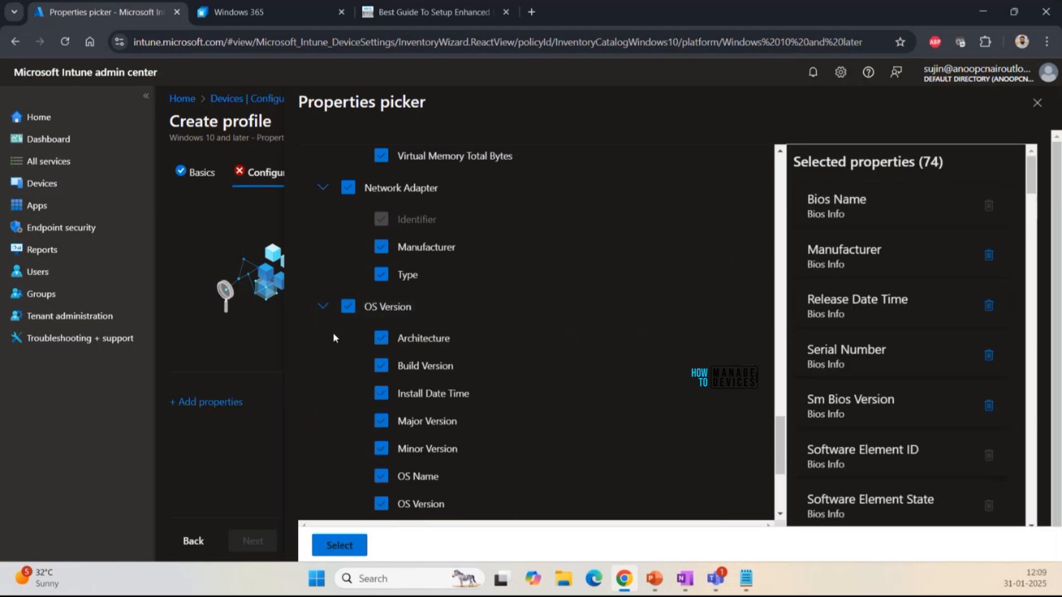
{"action": "scroll", "coordinate": [333, 333], "scroll_direction": "down", "scroll_amount": 2}
{"action": "scroll", "coordinate": [343, 339], "scroll_direction": "down", "scroll_amount": 1}
{"action": "left_click", "coordinate": [322, 353]}
{"action": "scroll", "coordinate": [349, 331], "scroll_direction": "down", "scroll_amount": 6}
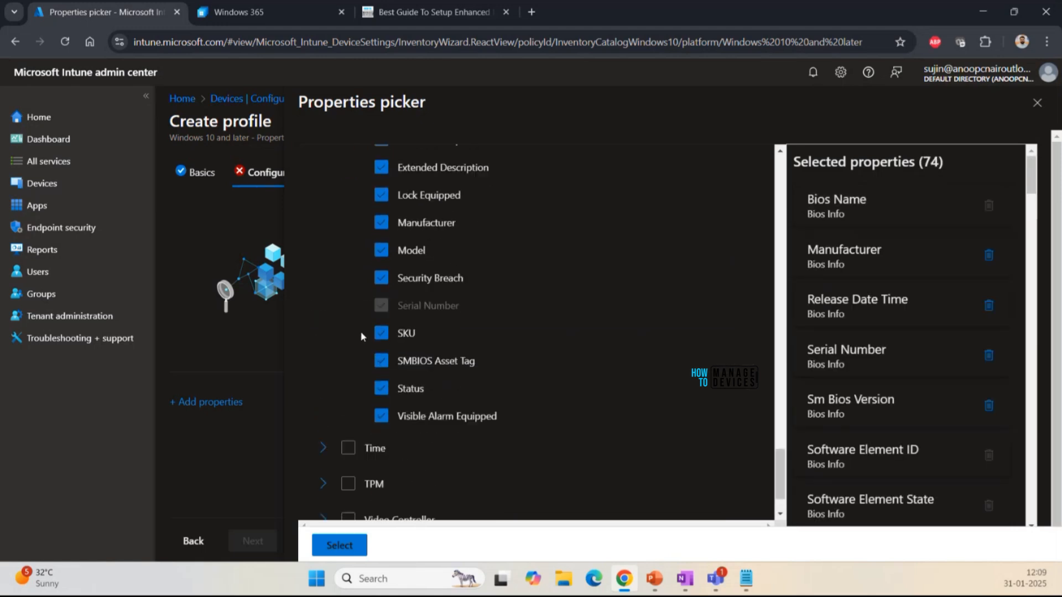
Step: Select the Time and TPM categories in full and expand both to show their properties
{"action": "left_click", "coordinate": [347, 378]}
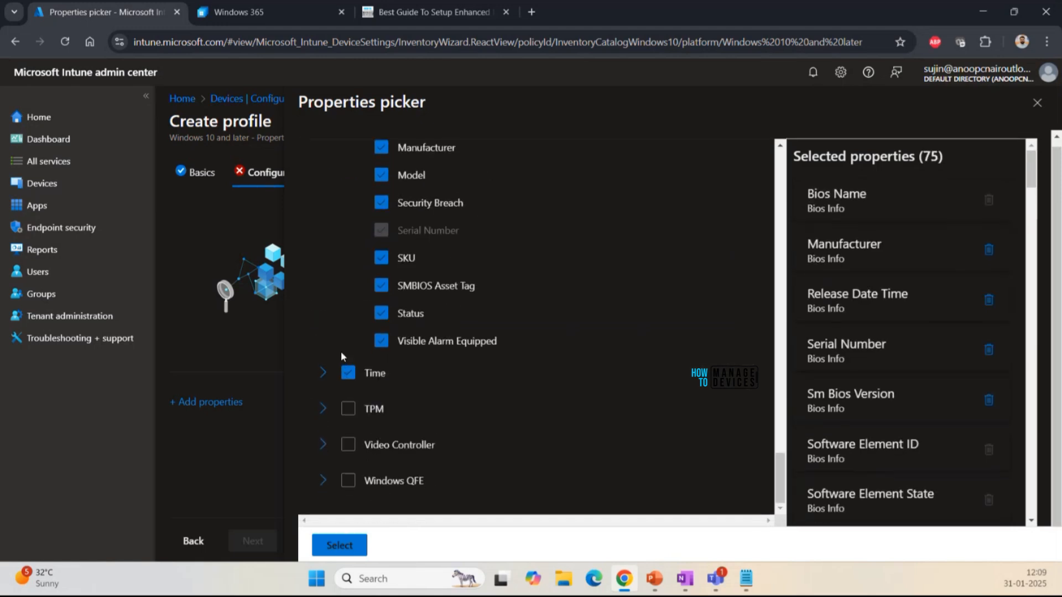
{"action": "left_click", "coordinate": [324, 378]}
{"action": "scroll", "coordinate": [347, 387], "scroll_direction": "down", "scroll_amount": 1}
{"action": "left_click", "coordinate": [348, 407]}
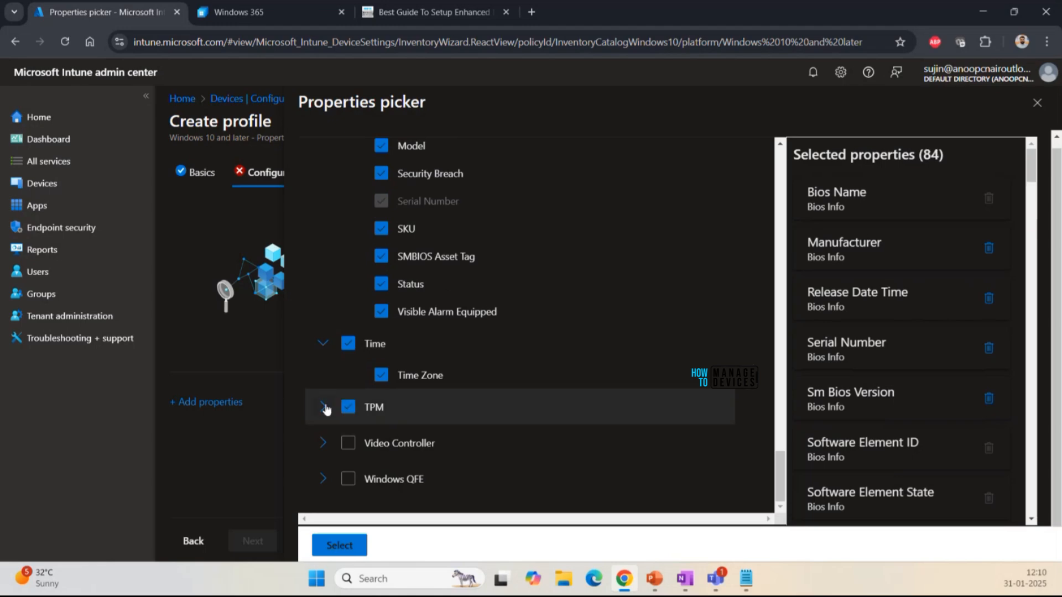
{"action": "left_click", "coordinate": [323, 406]}
{"action": "scroll", "coordinate": [352, 366], "scroll_direction": "down", "scroll_amount": 5}
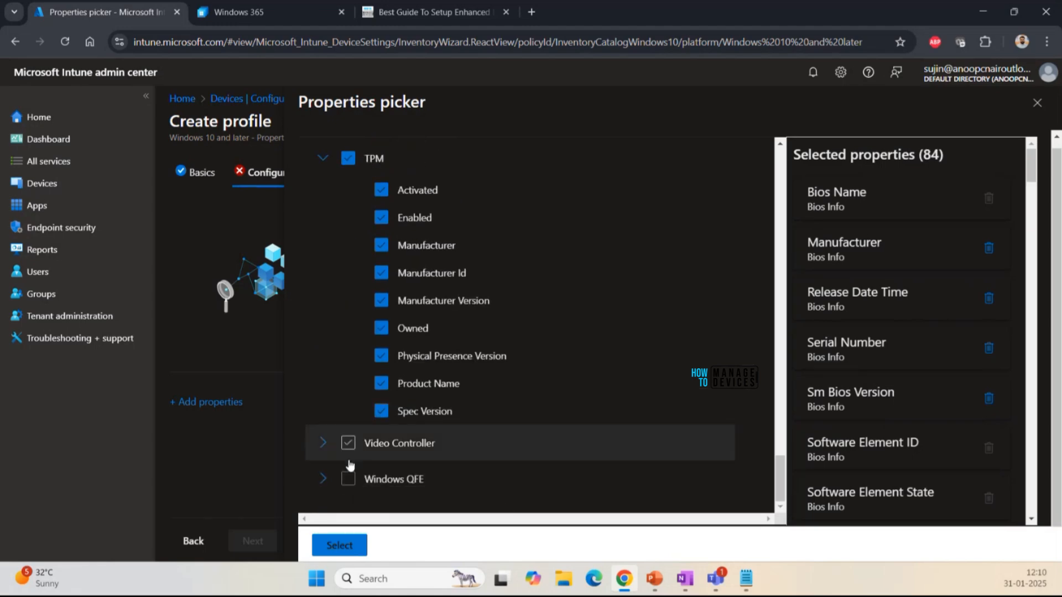
Step: Select and expand the Video Controller and Windows QFE categories, and add all selected properties to the profile
{"action": "left_click", "coordinate": [348, 443]}
{"action": "left_click", "coordinate": [348, 479]}
{"action": "left_click", "coordinate": [322, 442]}
{"action": "scroll", "coordinate": [370, 354], "scroll_direction": "down", "scroll_amount": 3}
{"action": "left_click", "coordinate": [324, 479]}
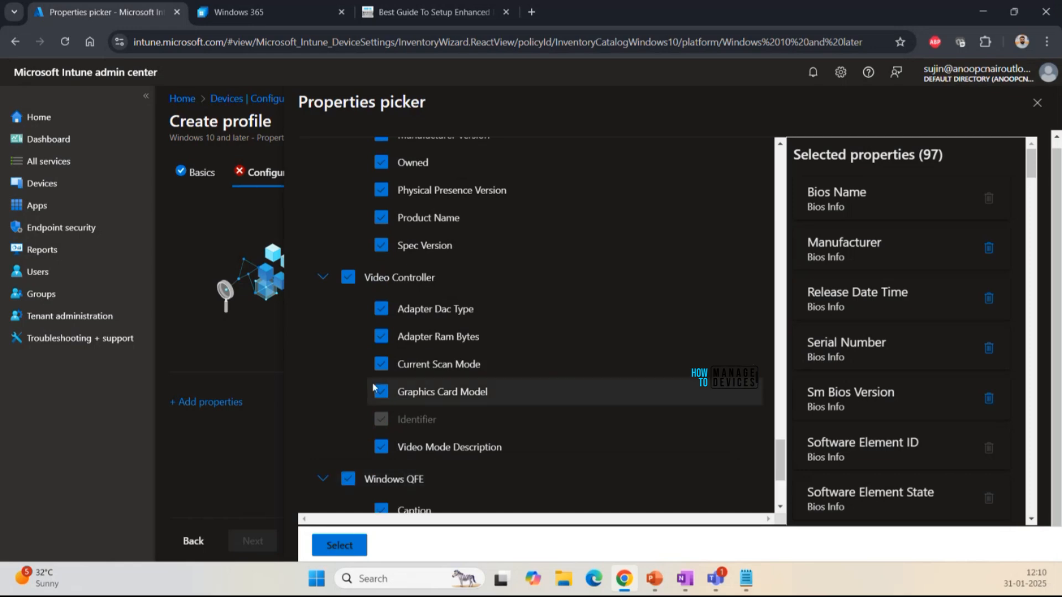
{"action": "scroll", "coordinate": [410, 357], "scroll_direction": "down", "scroll_amount": 3}
{"action": "scroll", "coordinate": [440, 260], "scroll_direction": "up", "scroll_amount": 15}
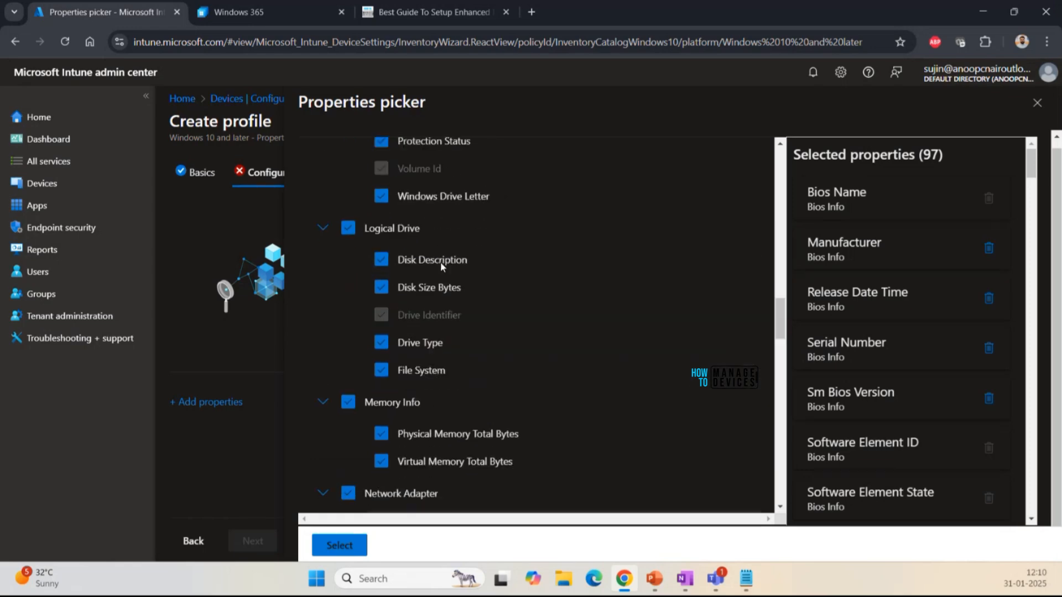
{"action": "left_click", "coordinate": [339, 545]}
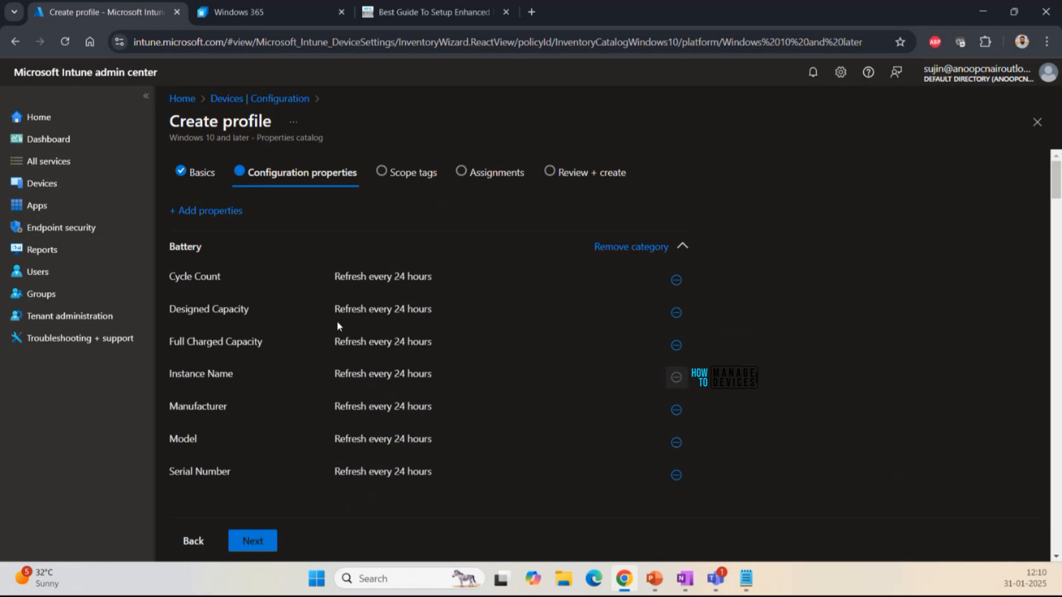
Step: Review the refresh intervals of the added properties and proceed to the assignments, keeping the Default scope tag
{"action": "scroll", "coordinate": [336, 321], "scroll_direction": "down", "scroll_amount": 10}
{"action": "scroll", "coordinate": [376, 357], "scroll_direction": "up", "scroll_amount": 10}
{"action": "left_click_drag", "start_coordinate": [335, 273], "coordinate": [431, 281]}
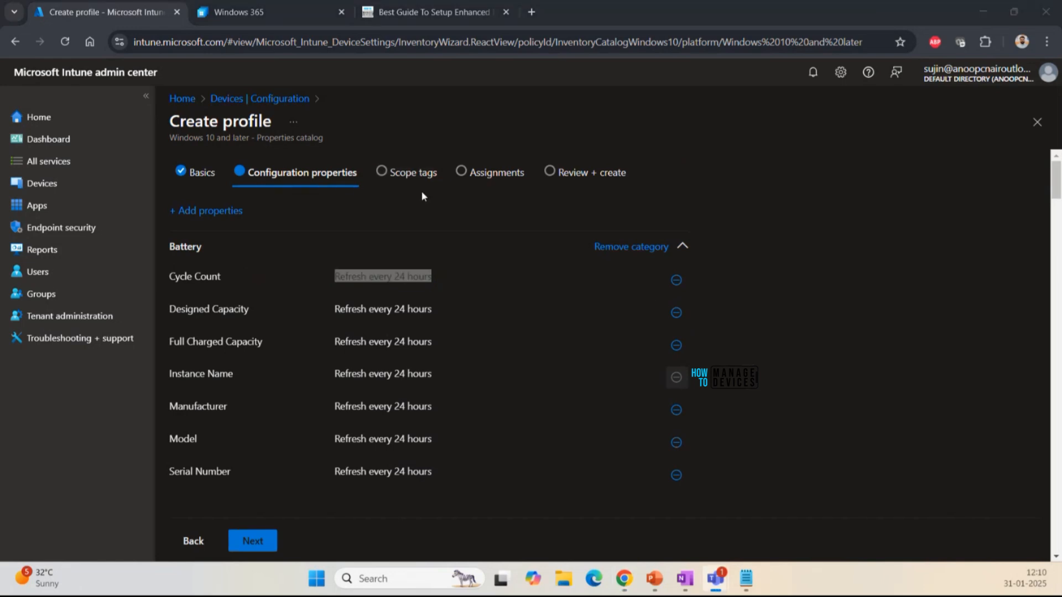
{"action": "left_click", "coordinate": [250, 544]}
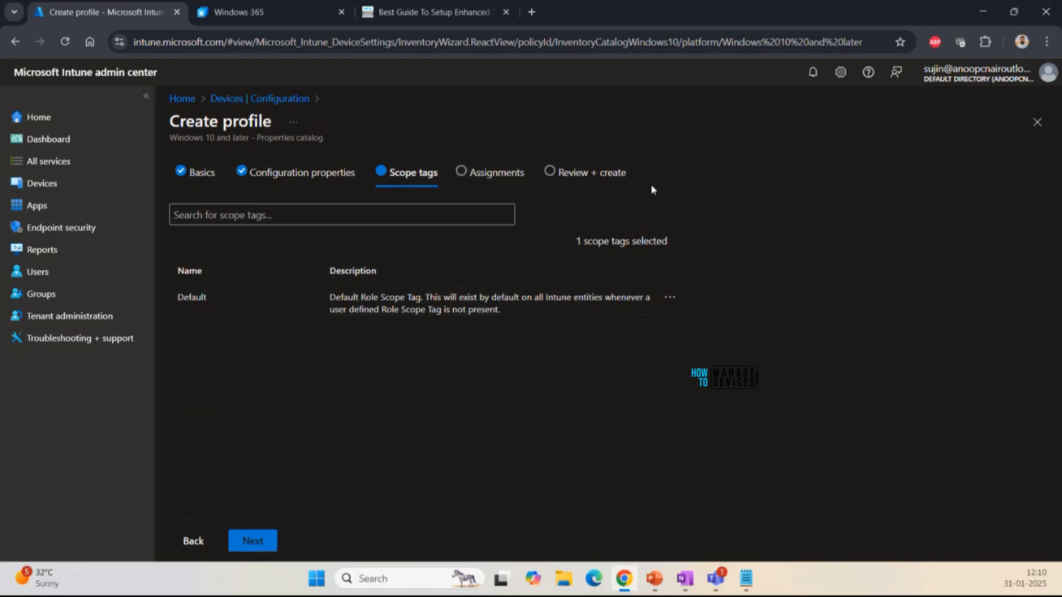
{"action": "left_click", "coordinate": [484, 178]}
Step: Try to assign the profile to HTMD Test Group after searching the groups for "HTMD tes"
{"action": "left_click", "coordinate": [293, 217]}
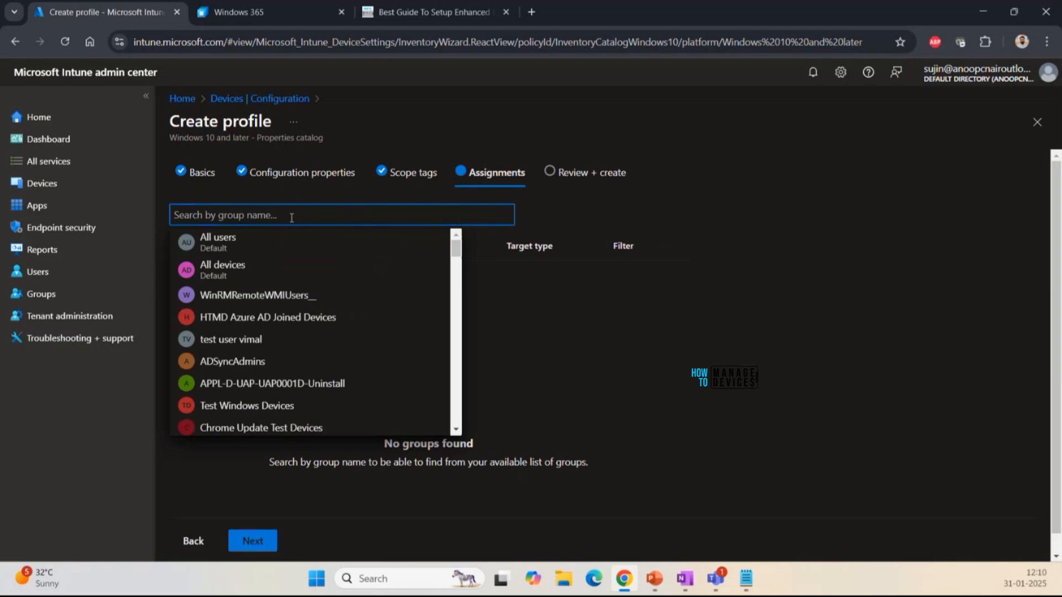
{"action": "type", "text": "HTMD tes"}
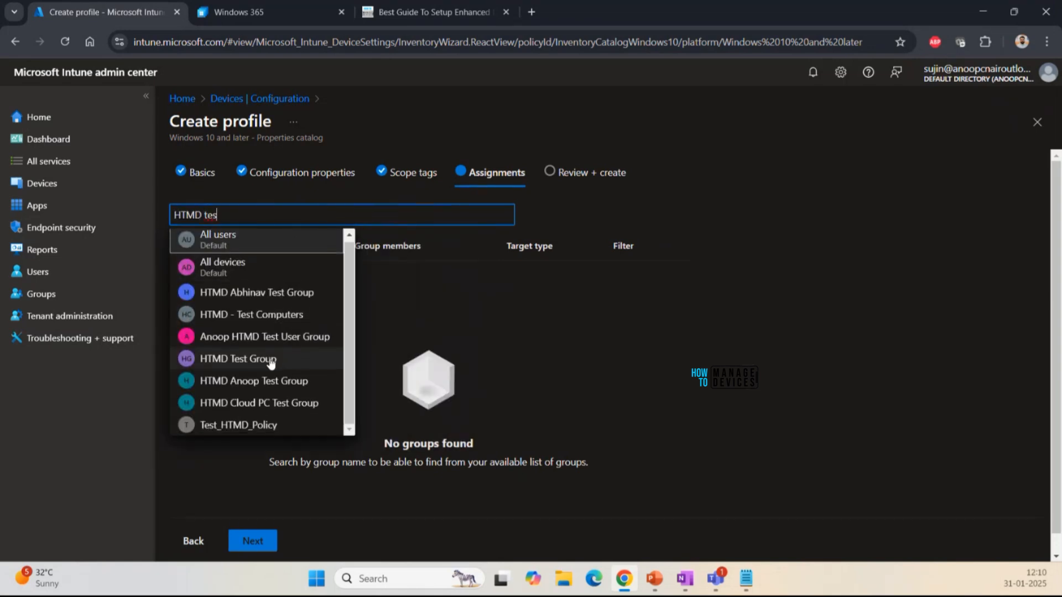
{"action": "left_click", "coordinate": [271, 359]}
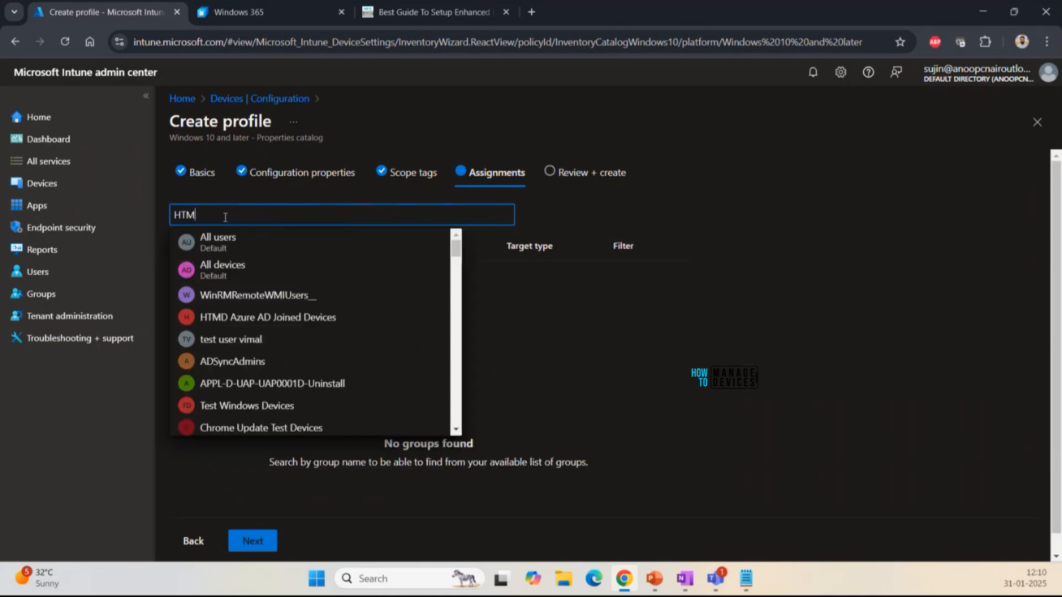
Step: Search the groups for HTMD, include the HTMD - Test Computers group in the assignments, and continue to the final review
{"action": "type", "text": "D"}
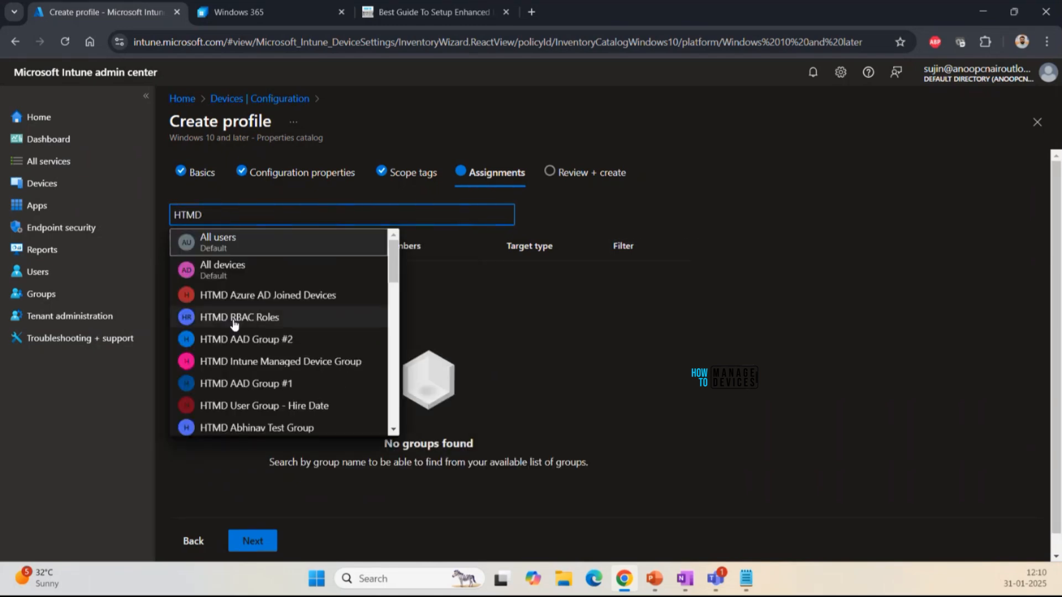
{"action": "scroll", "coordinate": [269, 274], "scroll_direction": "down", "scroll_amount": 5}
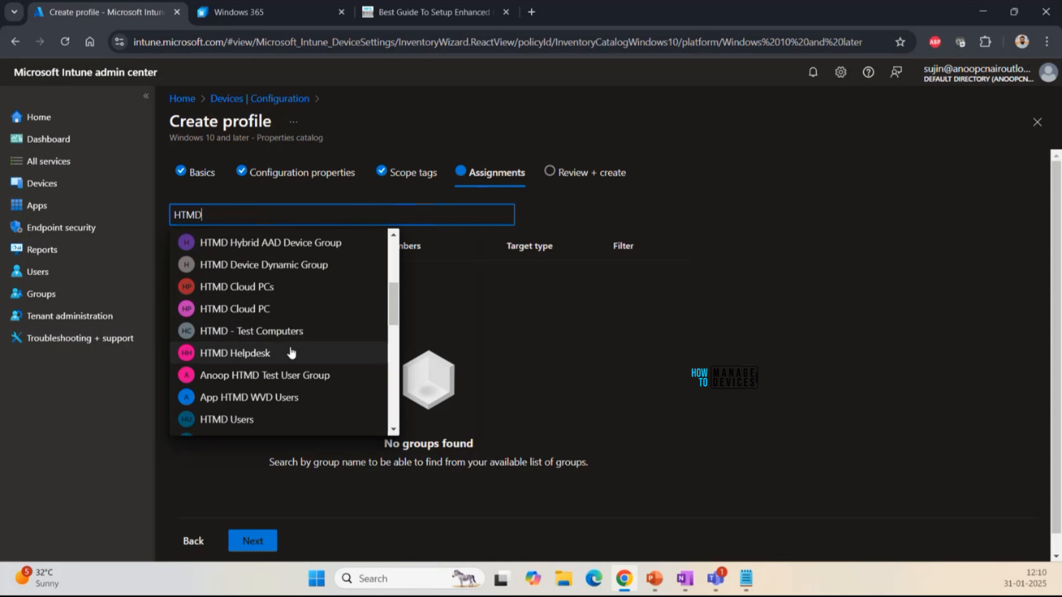
{"action": "left_click", "coordinate": [276, 329]}
{"action": "left_click_drag", "start_coordinate": [355, 272], "coordinate": [381, 275]}
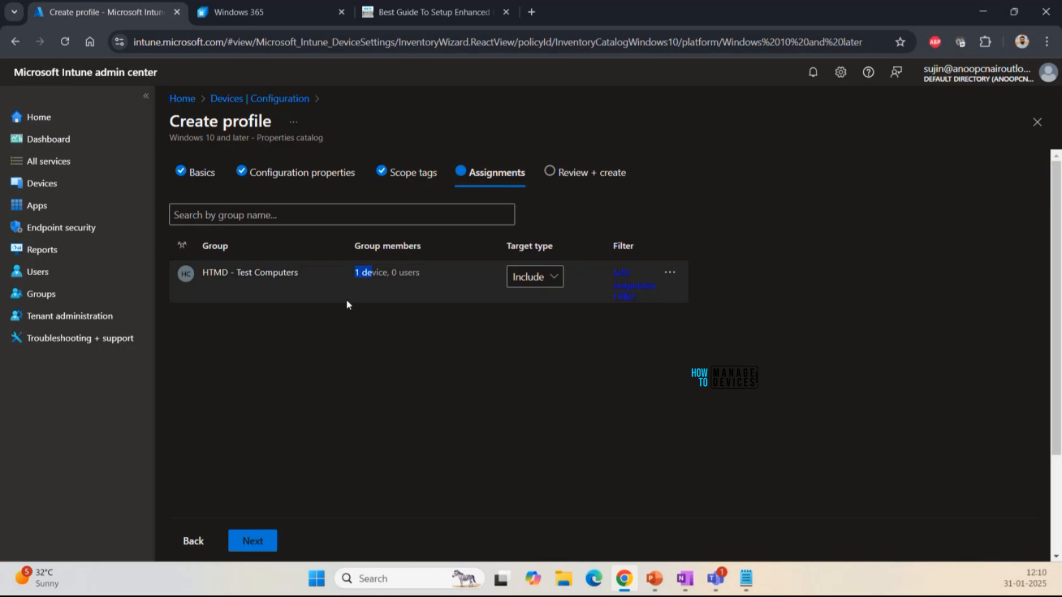
{"action": "left_click", "coordinate": [255, 541]}
Step: Examine the configuration properties and refresh intervals in the profile summary, from Battery through Windows QFE
{"action": "scroll", "coordinate": [476, 336], "scroll_direction": "down", "scroll_amount": 1}
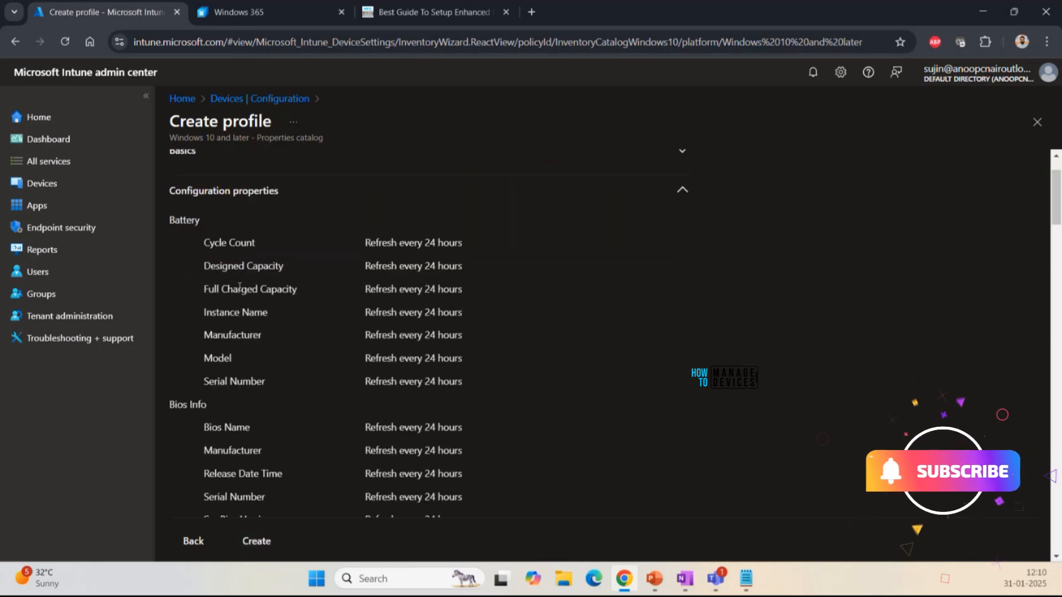
{"action": "left_click_drag", "start_coordinate": [370, 242], "coordinate": [385, 361]}
{"action": "scroll", "coordinate": [386, 357], "scroll_direction": "up", "scroll_amount": 2}
{"action": "scroll", "coordinate": [268, 376], "scroll_direction": "down", "scroll_amount": 4}
{"action": "scroll", "coordinate": [269, 377], "scroll_direction": "down", "scroll_amount": 8}
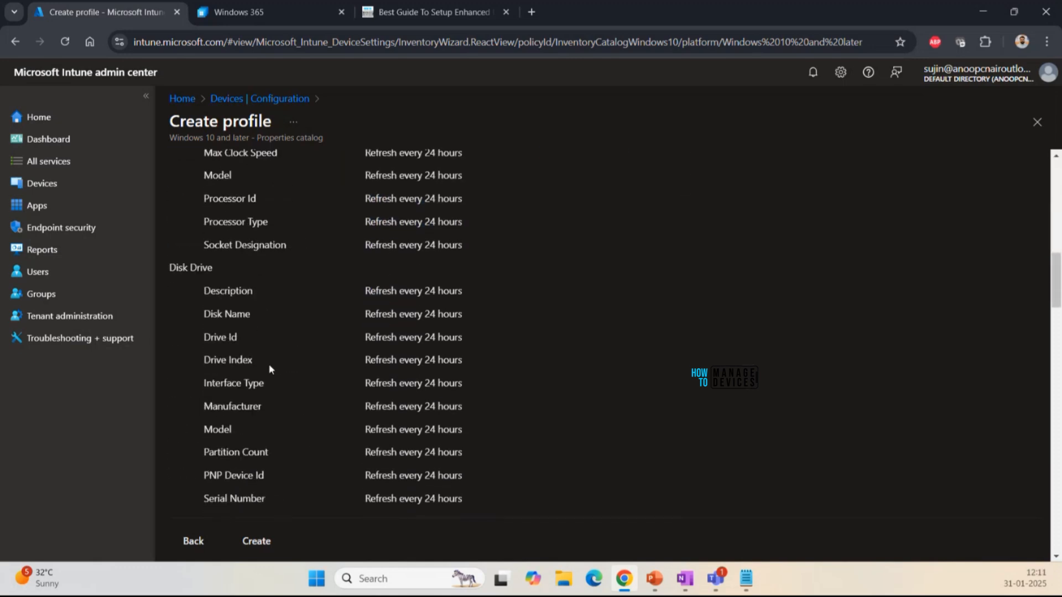
{"action": "scroll", "coordinate": [270, 371], "scroll_direction": "down", "scroll_amount": 8}
{"action": "scroll", "coordinate": [272, 376], "scroll_direction": "down", "scroll_amount": 10}
{"action": "scroll", "coordinate": [275, 373], "scroll_direction": "down", "scroll_amount": 10}
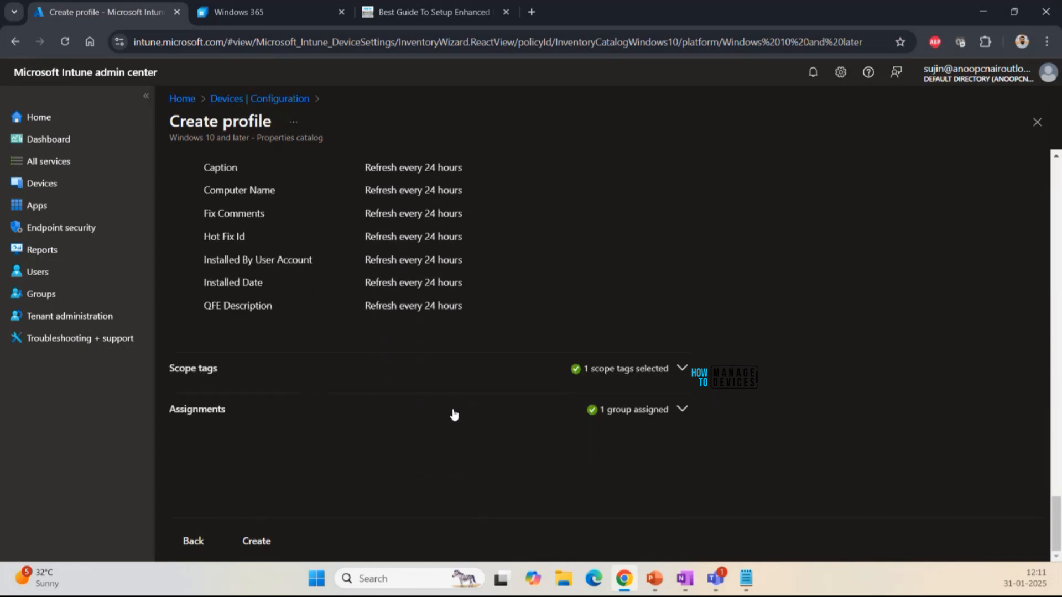
Step: Expand the scope tags and assignments in the summary to verify them, and create the profile
{"action": "left_click", "coordinate": [681, 368]}
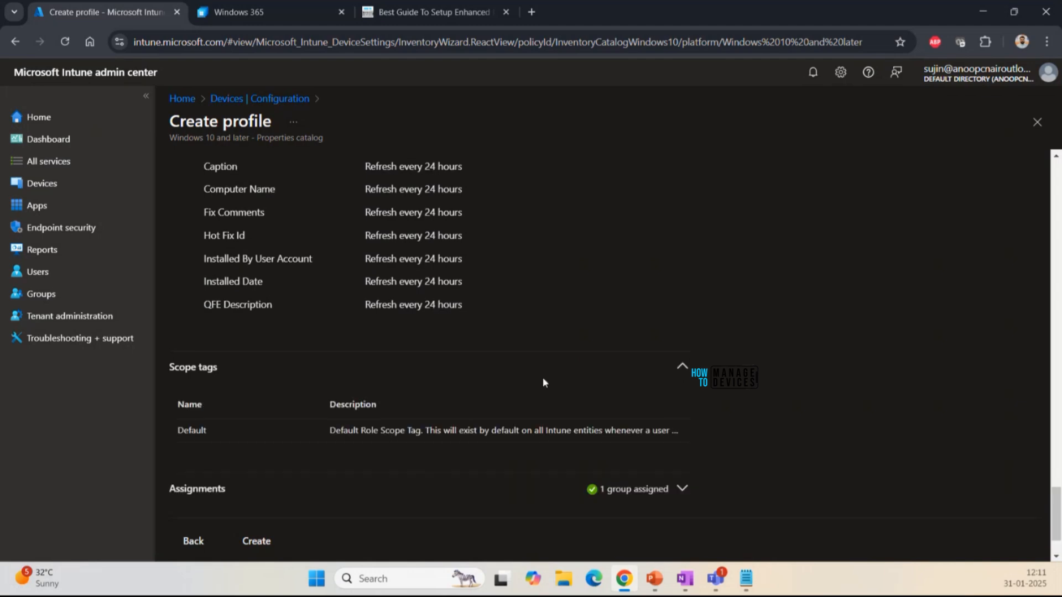
{"action": "scroll", "coordinate": [542, 382], "scroll_direction": "down", "scroll_amount": 2}
{"action": "left_click", "coordinate": [682, 408]}
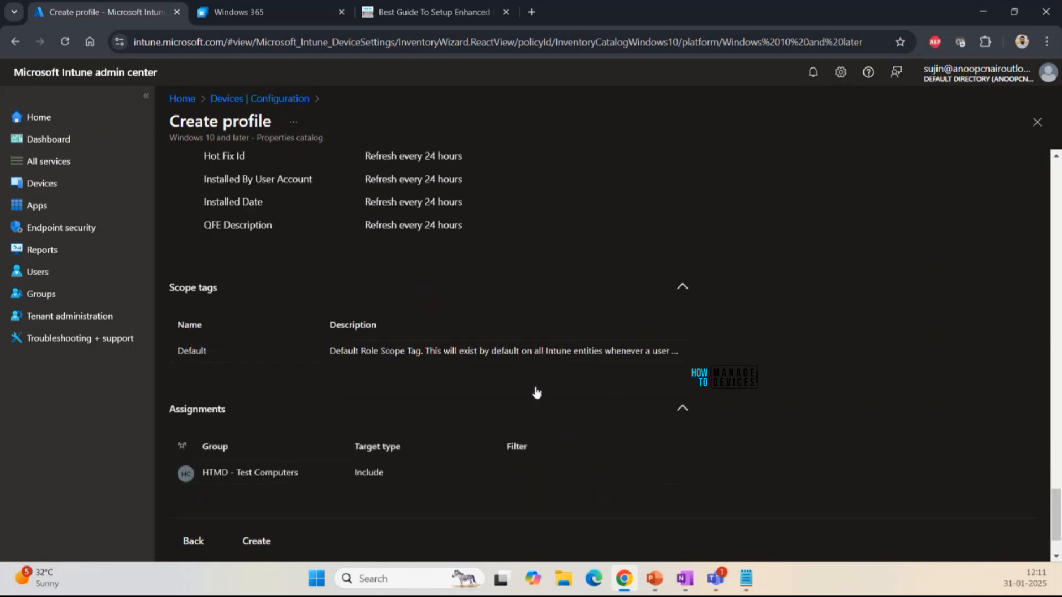
{"action": "scroll", "coordinate": [535, 392], "scroll_direction": "down", "scroll_amount": 2}
{"action": "left_click_drag", "start_coordinate": [327, 391], "coordinate": [203, 393]}
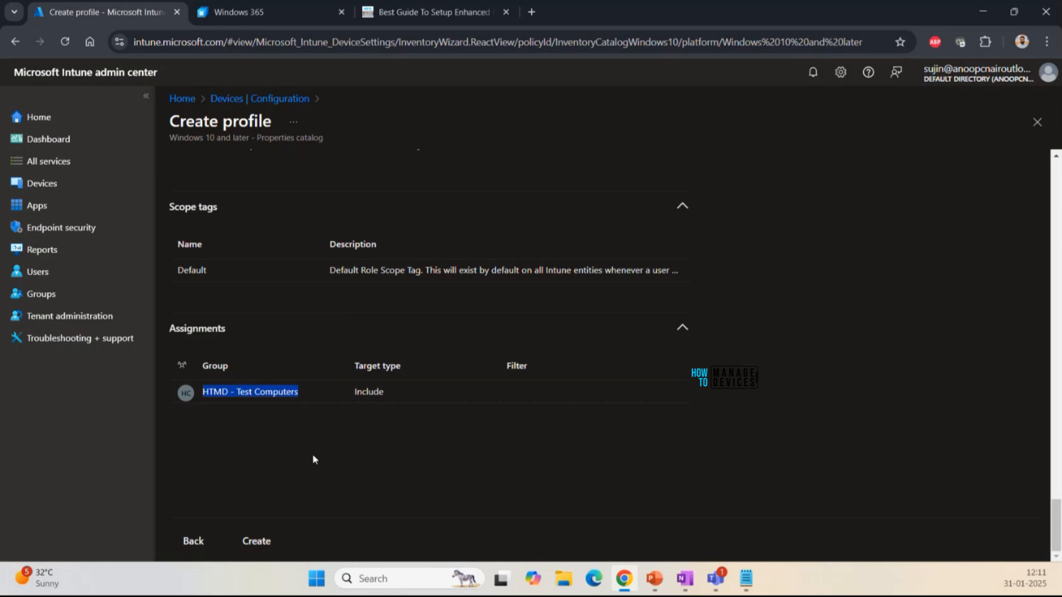
{"action": "left_click", "coordinate": [263, 542]}
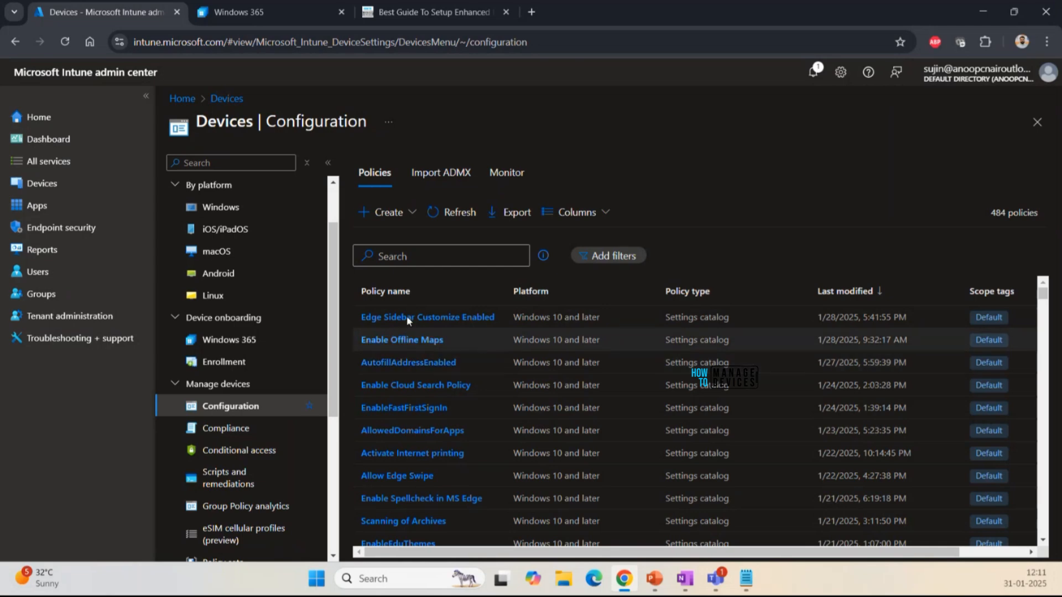
Step: Open the Windows 365 Cloud PC in the browser and show the full path of the Microsoft Device Inventory Agent Logs folder
{"action": "left_click", "coordinate": [273, 13]}
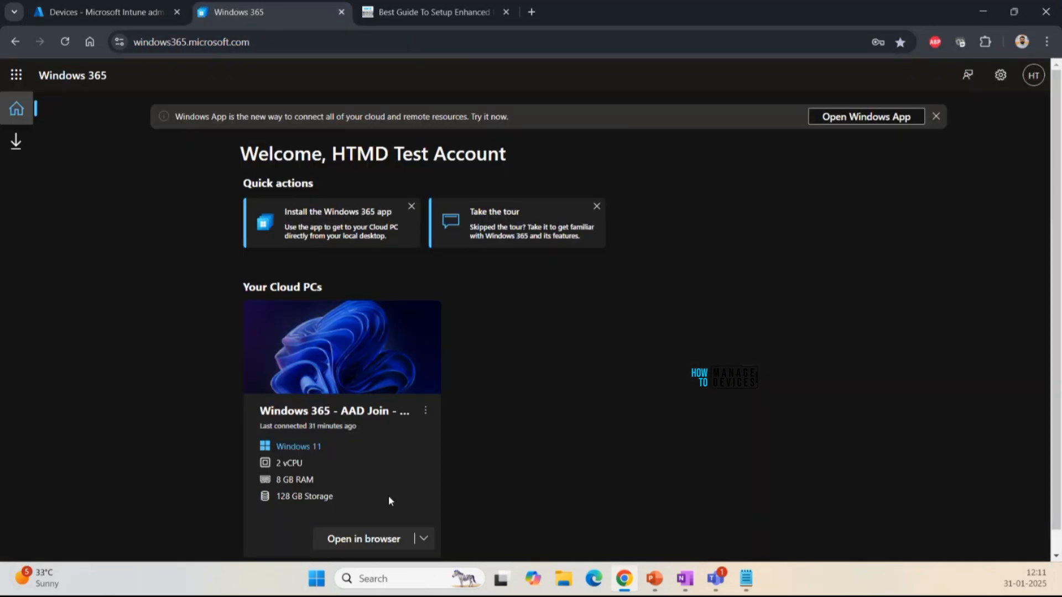
{"action": "scroll", "coordinate": [388, 495], "scroll_direction": "down", "scroll_amount": 2}
{"action": "left_click", "coordinate": [363, 514]}
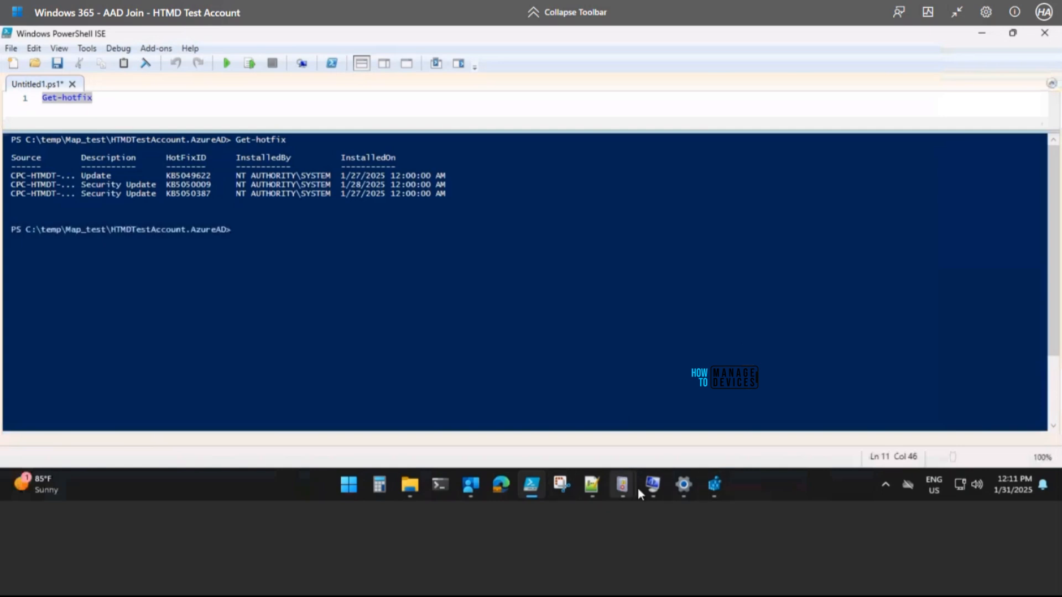
{"action": "left_click", "coordinate": [408, 488]}
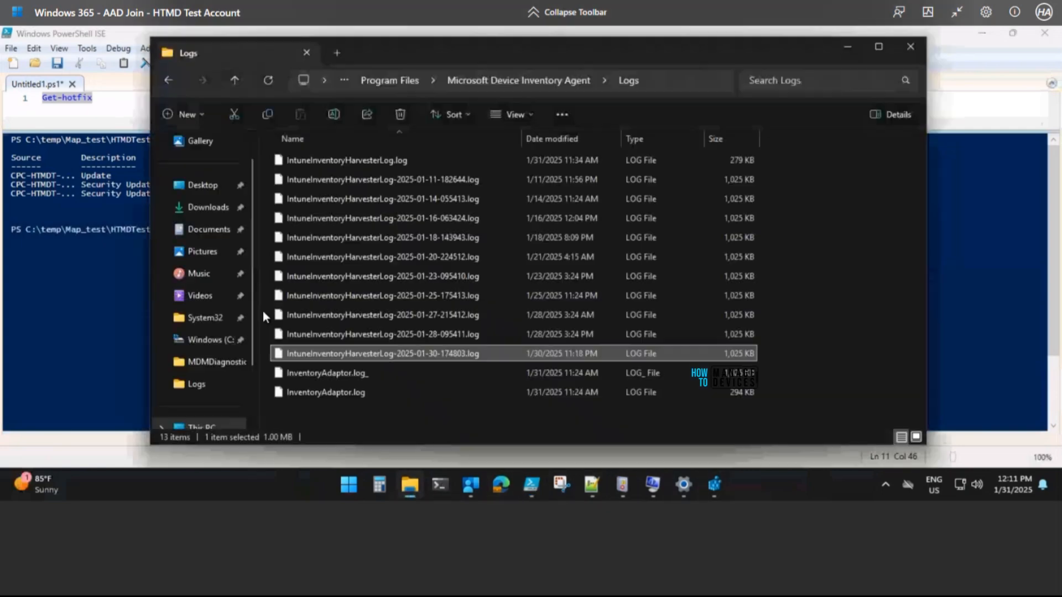
{"action": "left_click", "coordinate": [655, 83]}
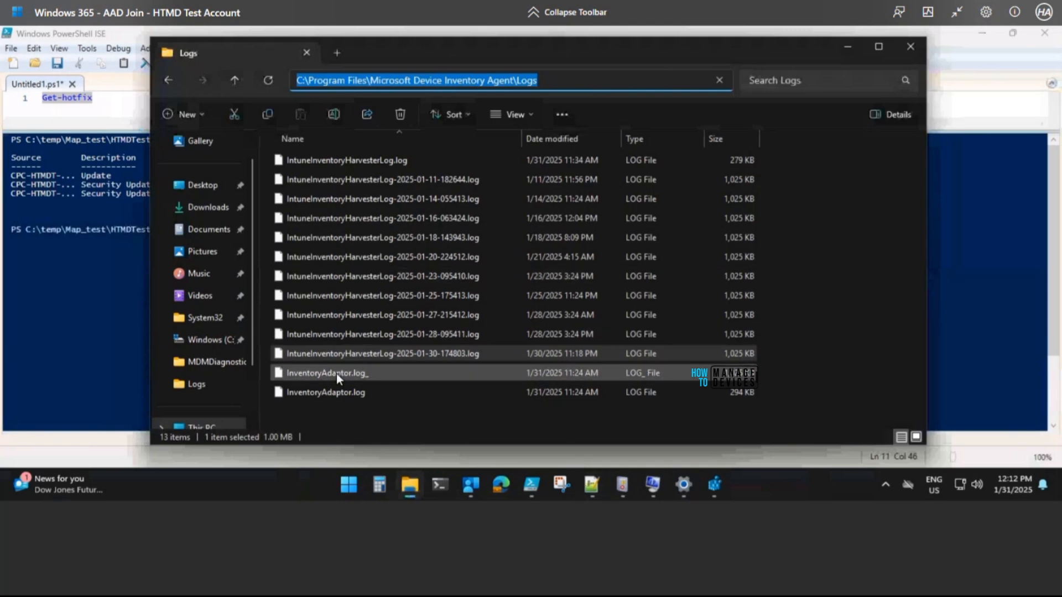
Step: Examine the inventory setting entries in IntuneInventoryHarvesterLog-2025-01-30-174803.log in Notepad++, including logical disk, CPU architecture and BIOS serial number
{"action": "left_click", "coordinate": [592, 487]}
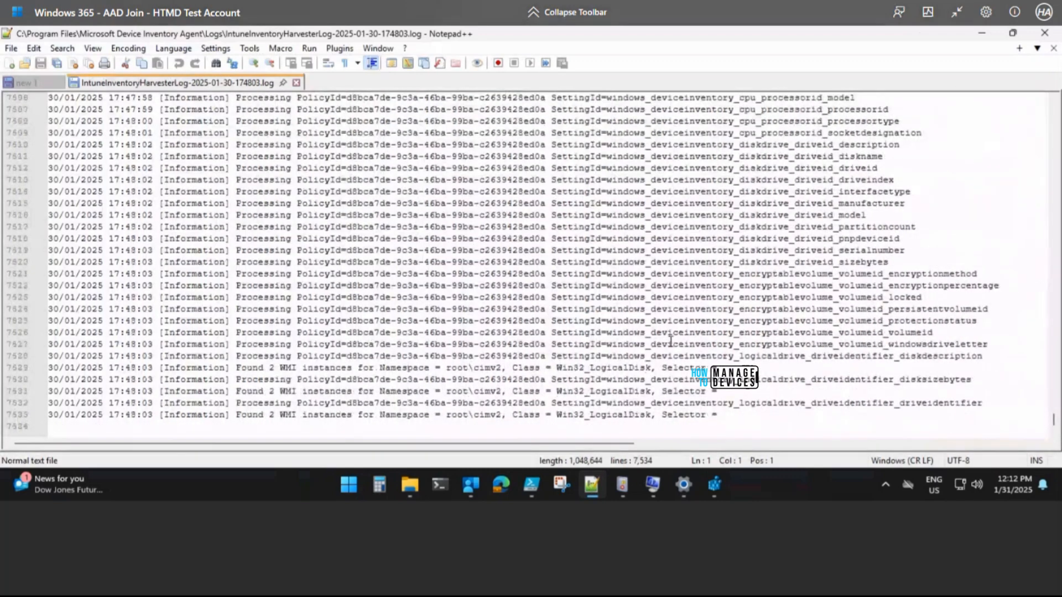
{"action": "left_click", "coordinate": [688, 334]}
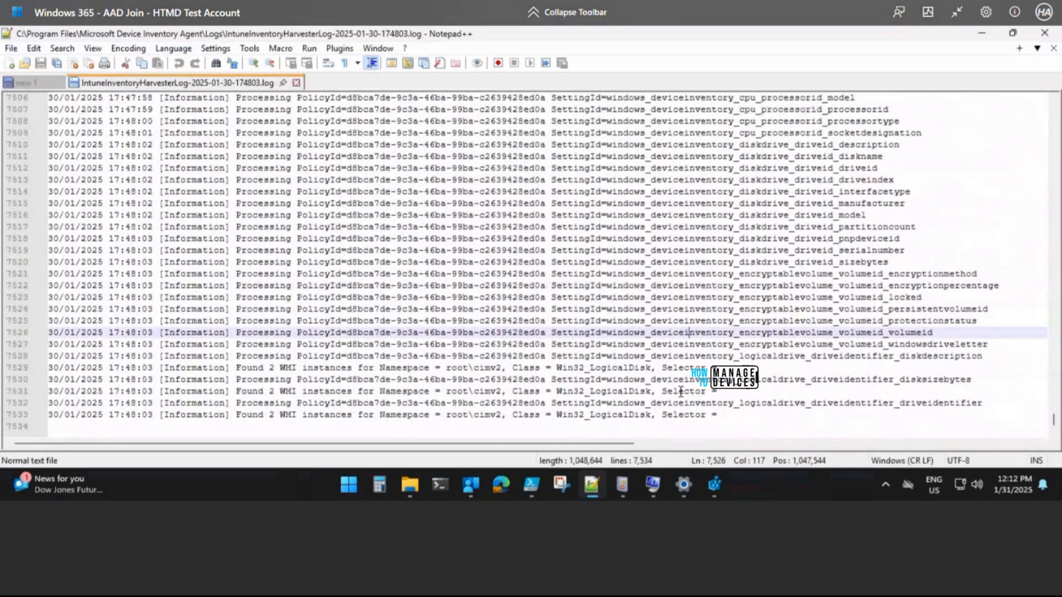
{"action": "double_click", "coordinate": [613, 392]}
{"action": "scroll", "coordinate": [812, 260], "scroll_direction": "up", "scroll_amount": 5}
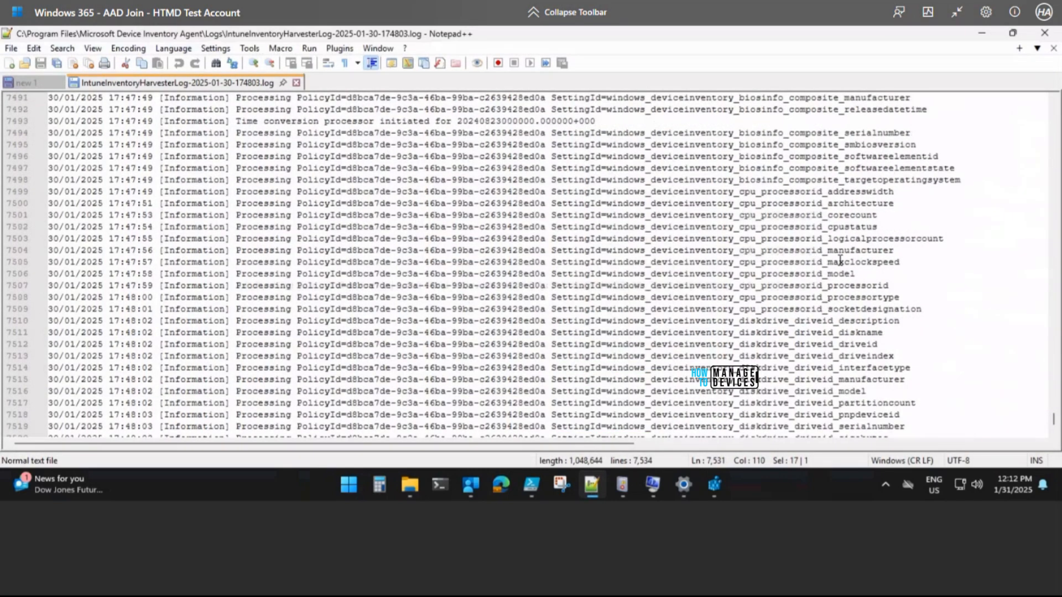
{"action": "double_click", "coordinate": [844, 203]}
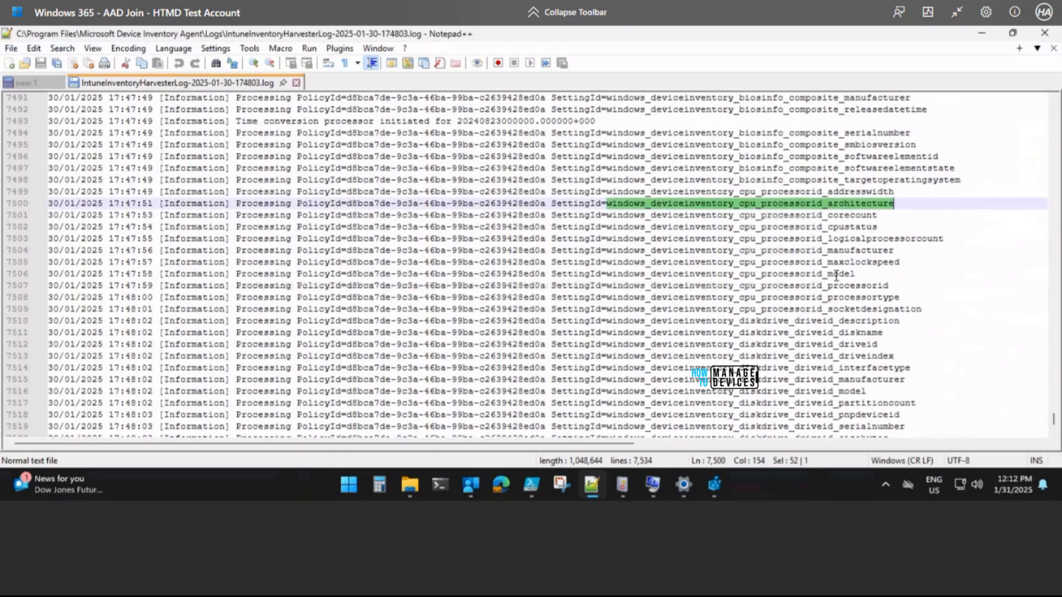
{"action": "scroll", "coordinate": [836, 275], "scroll_direction": "up", "scroll_amount": 3}
{"action": "double_click", "coordinate": [763, 243]}
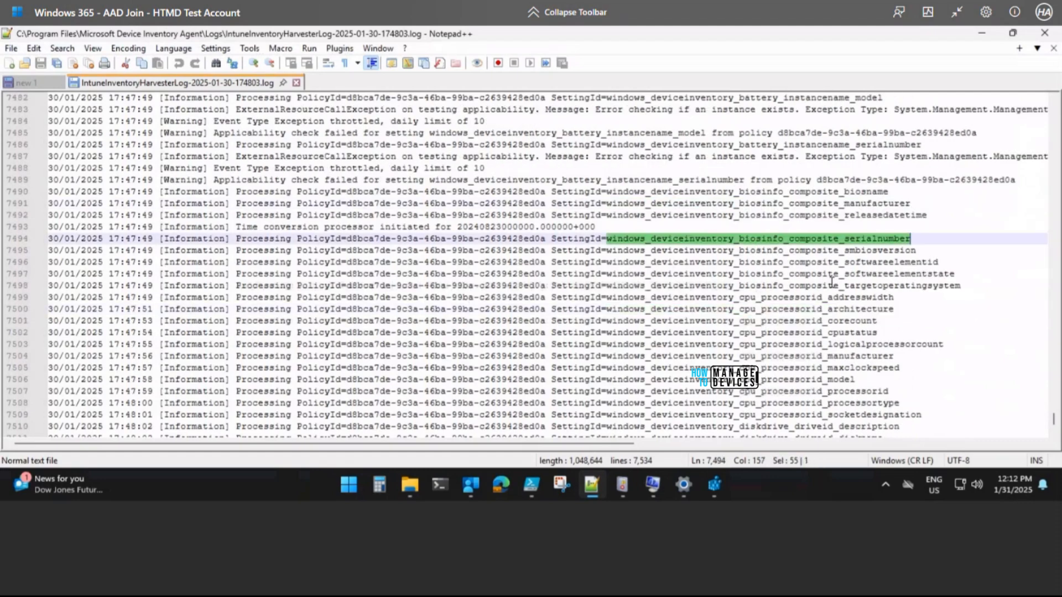
{"action": "scroll", "coordinate": [841, 284], "scroll_direction": "up", "scroll_amount": 2}
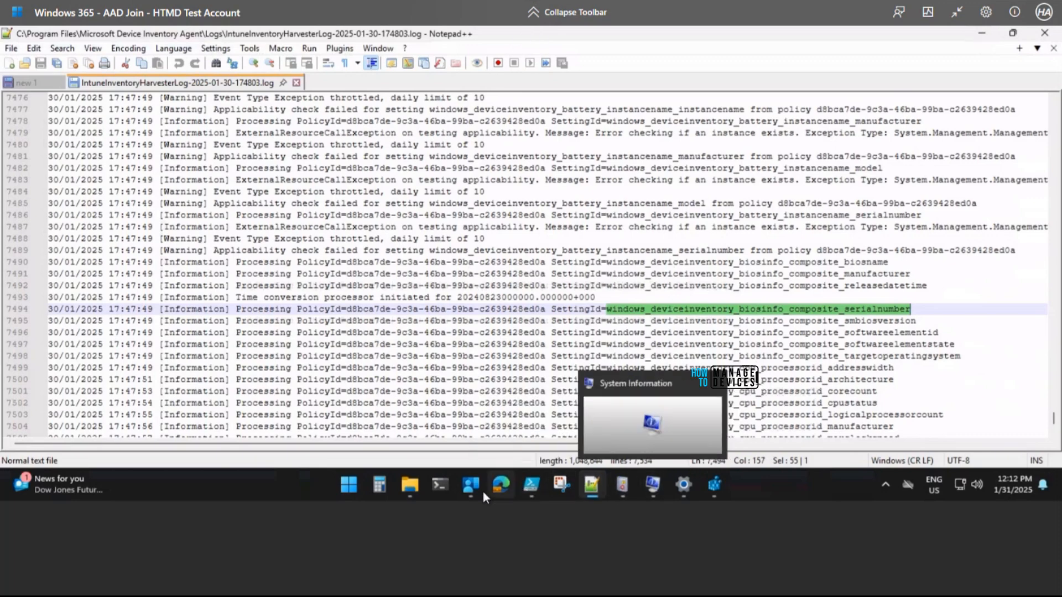
Step: Inspect the contents of the InventoryService and InventoryAdaptor folders under Microsoft Device Inventory Agent in File Explorer
{"action": "mouse_move", "coordinate": [413, 483]}
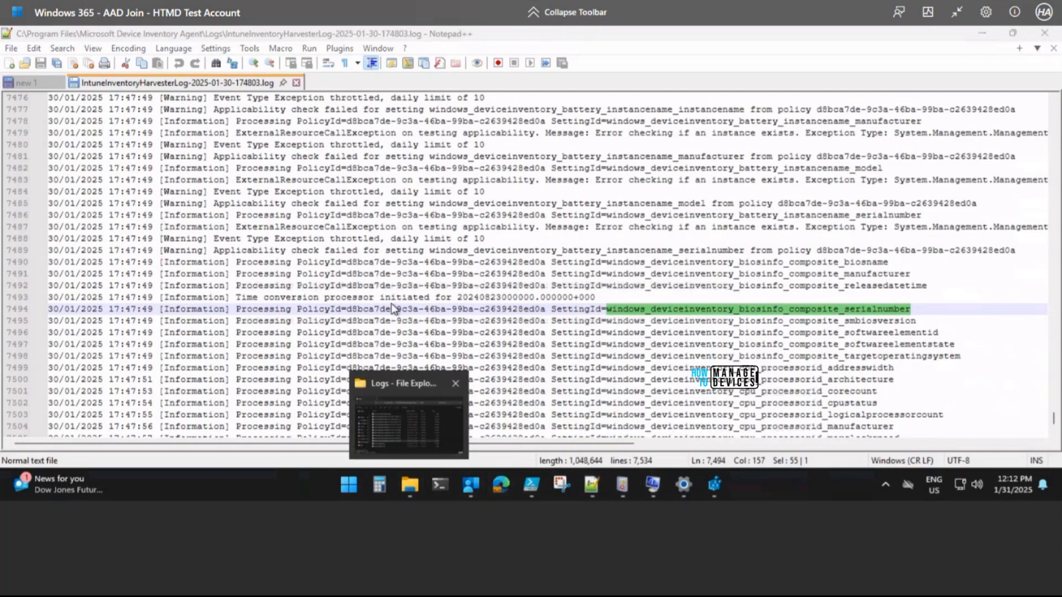
{"action": "left_click", "coordinate": [423, 431]}
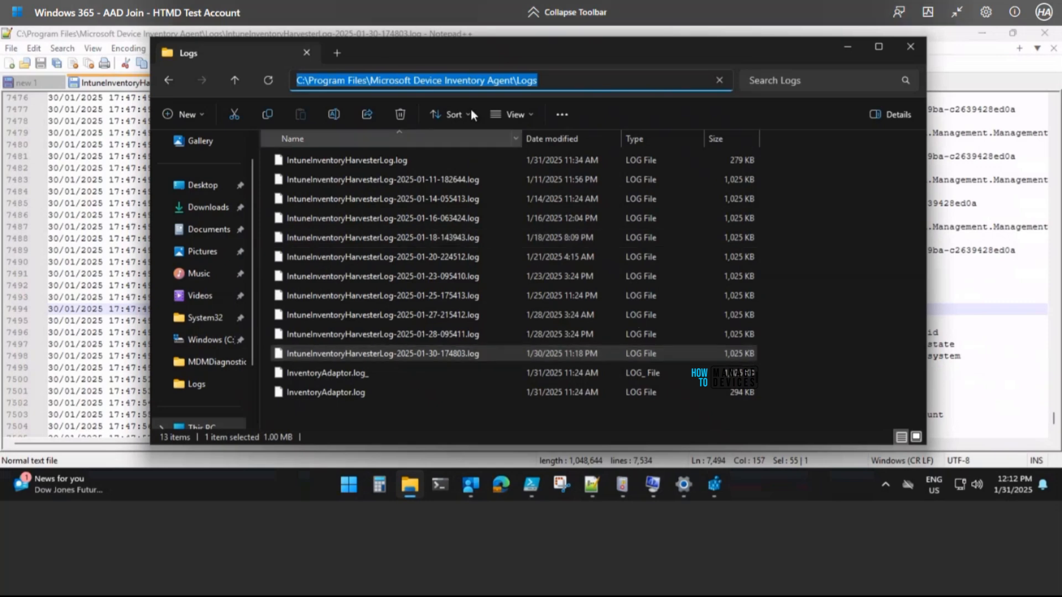
{"action": "left_click", "coordinate": [170, 79]}
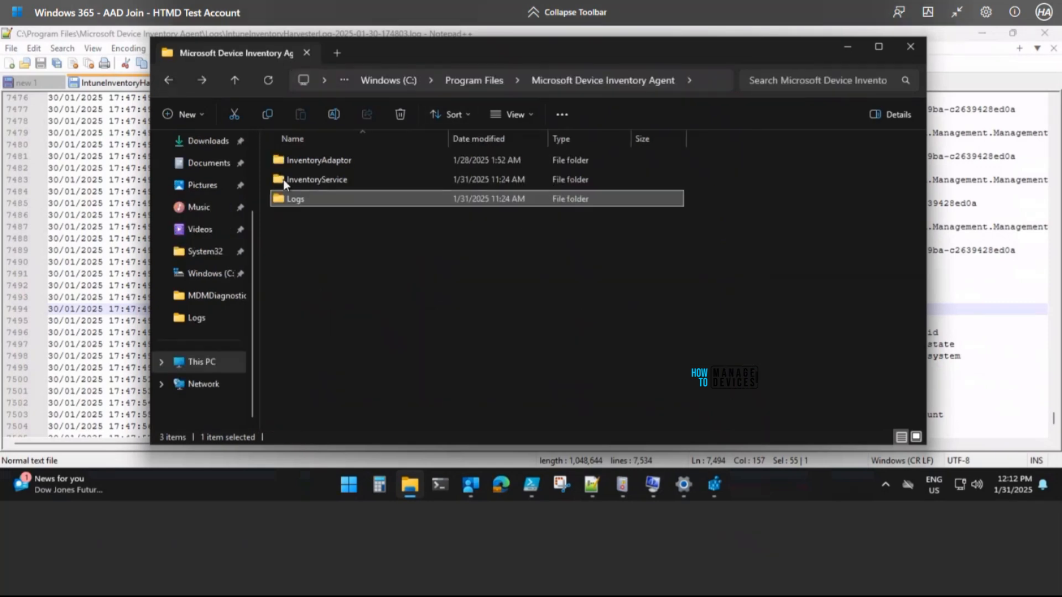
{"action": "double_click", "coordinate": [335, 178]}
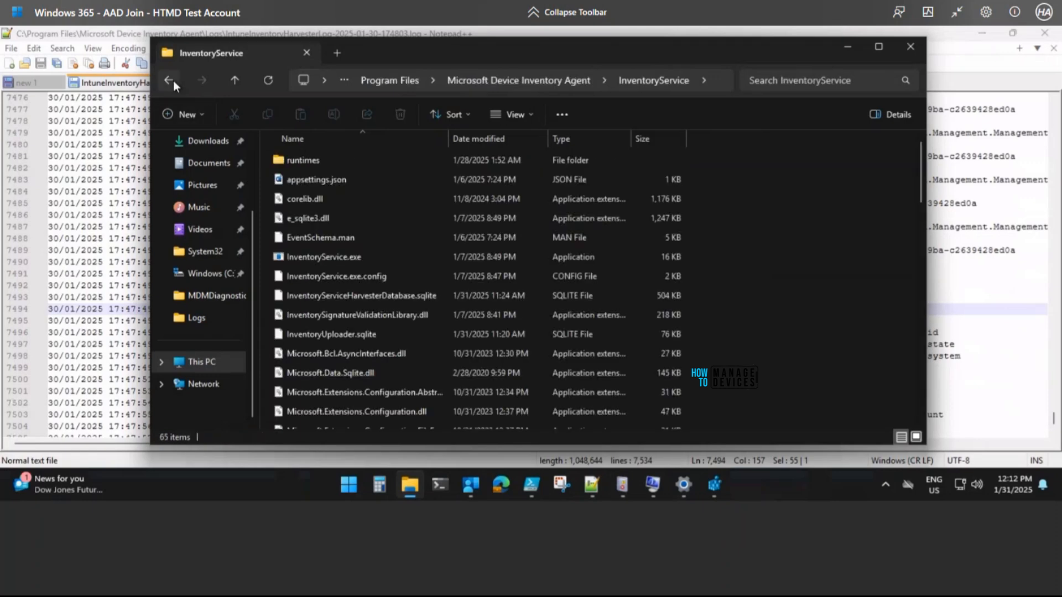
{"action": "left_click", "coordinate": [173, 81]}
{"action": "left_click", "coordinate": [351, 161]}
{"action": "double_click", "coordinate": [344, 160]}
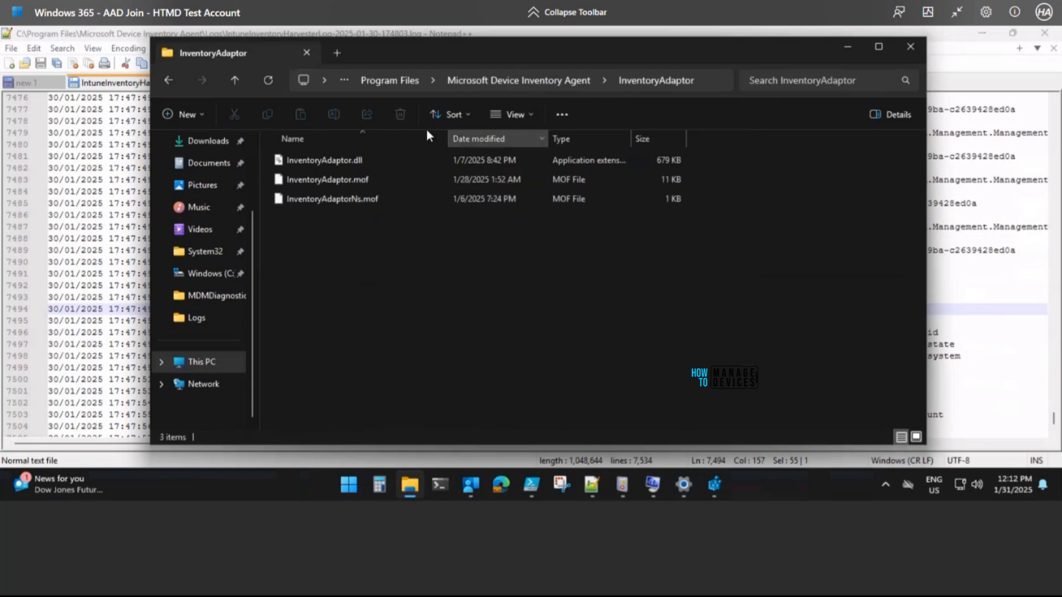
{"action": "left_click", "coordinate": [176, 80]}
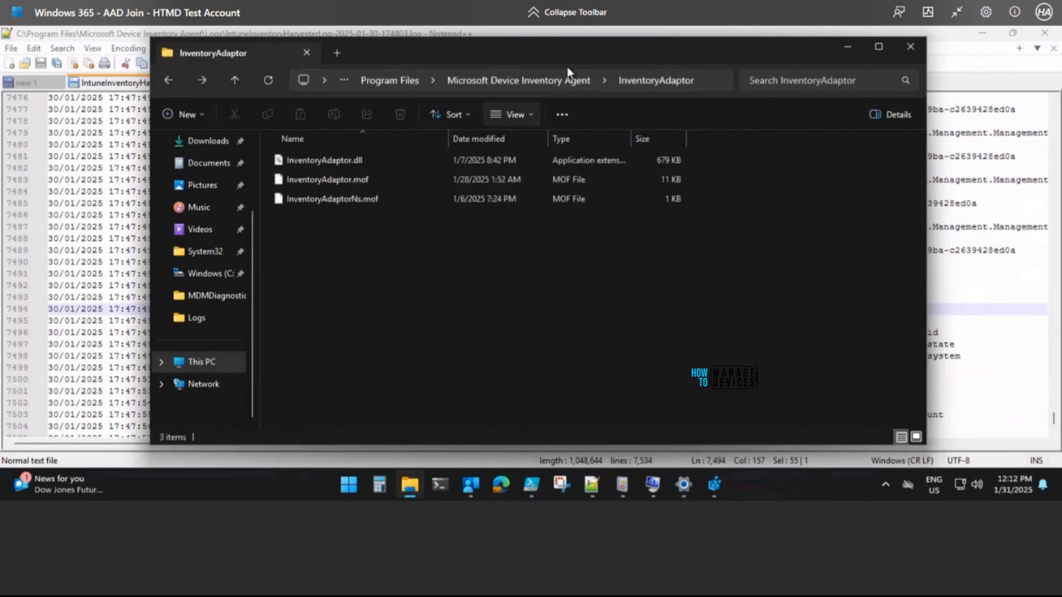
Step: Return to the Intune admin center and open Resource explorer for the Windows device CPC-HTMDT-F8YYT
{"action": "left_click", "coordinate": [958, 17]}
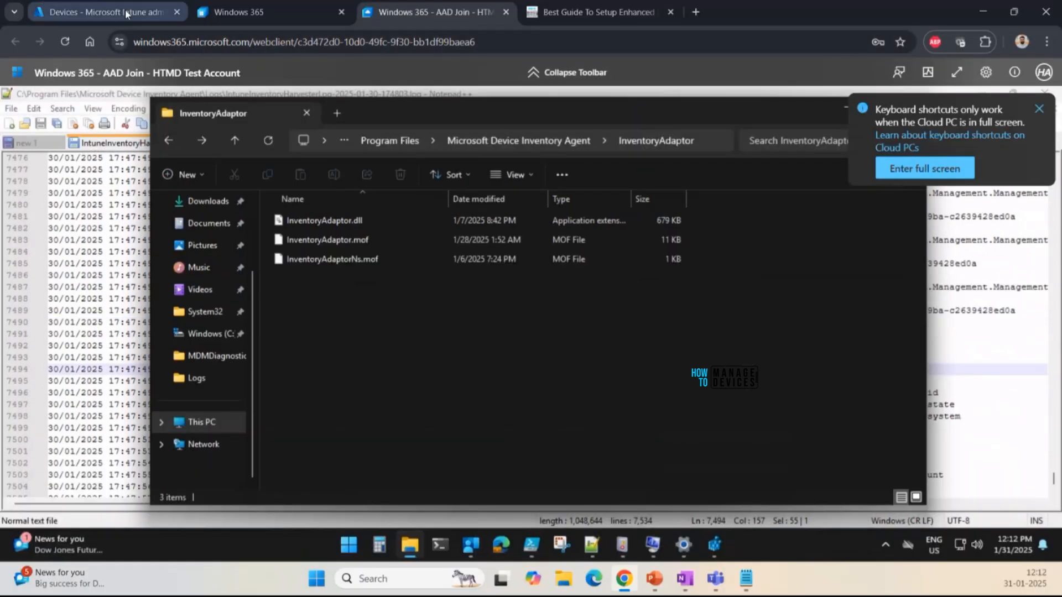
{"action": "left_click", "coordinate": [125, 21]}
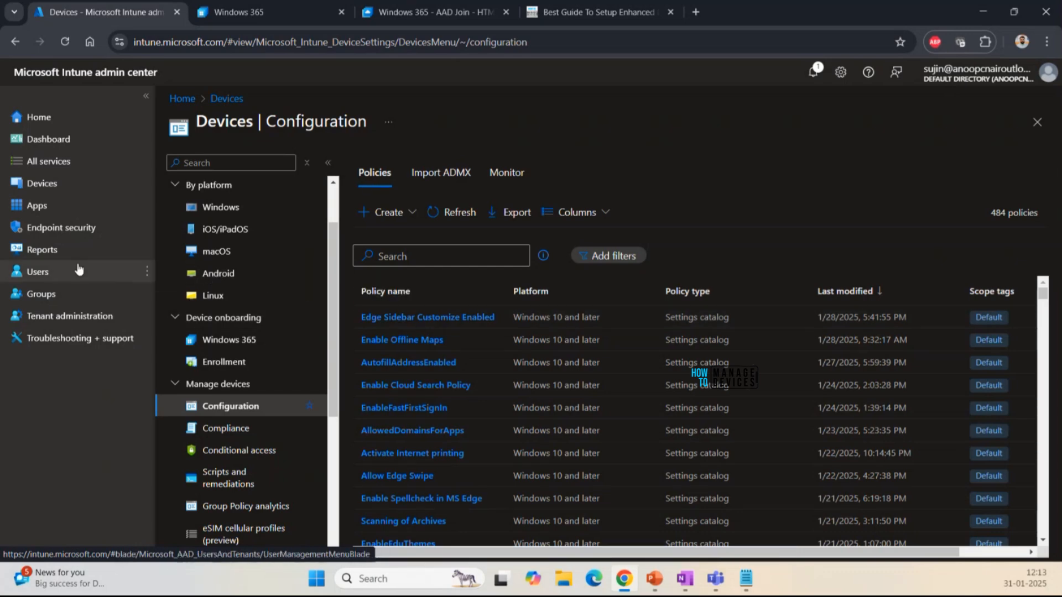
{"action": "left_click", "coordinate": [71, 185]}
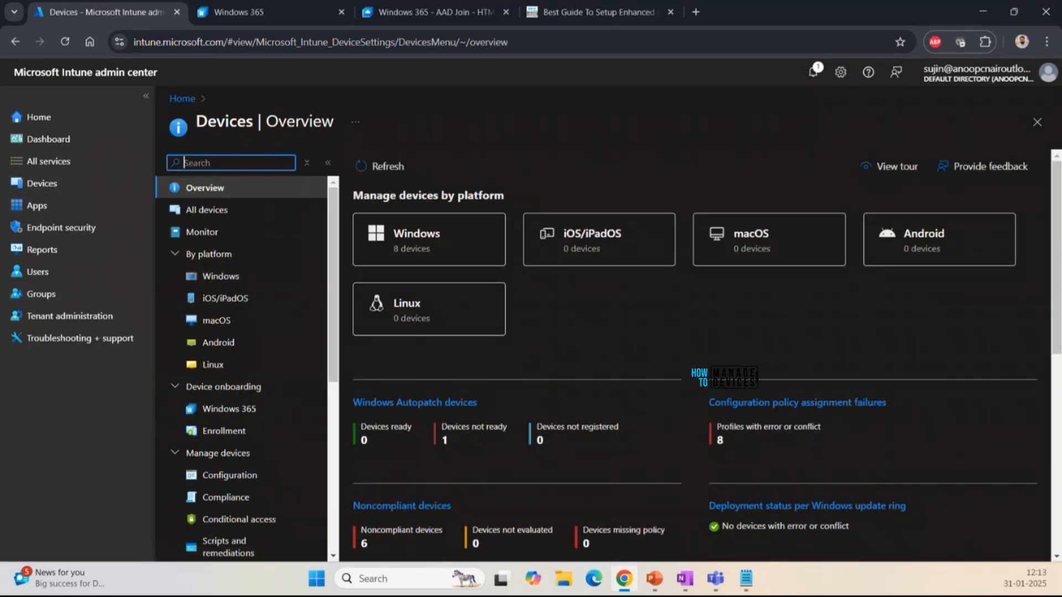
{"action": "left_click", "coordinate": [210, 276]}
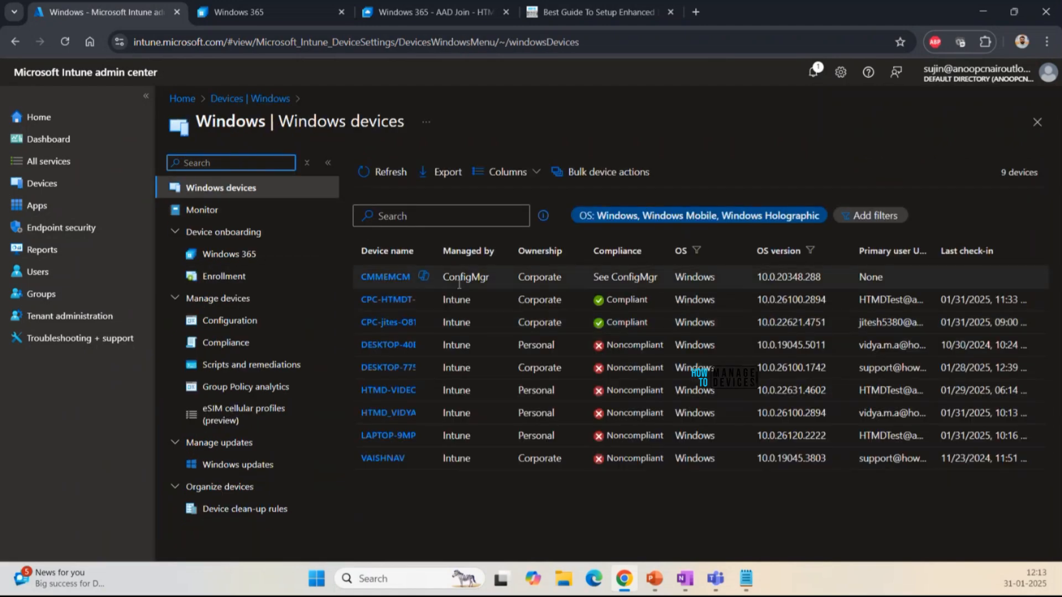
{"action": "left_click", "coordinate": [394, 303]}
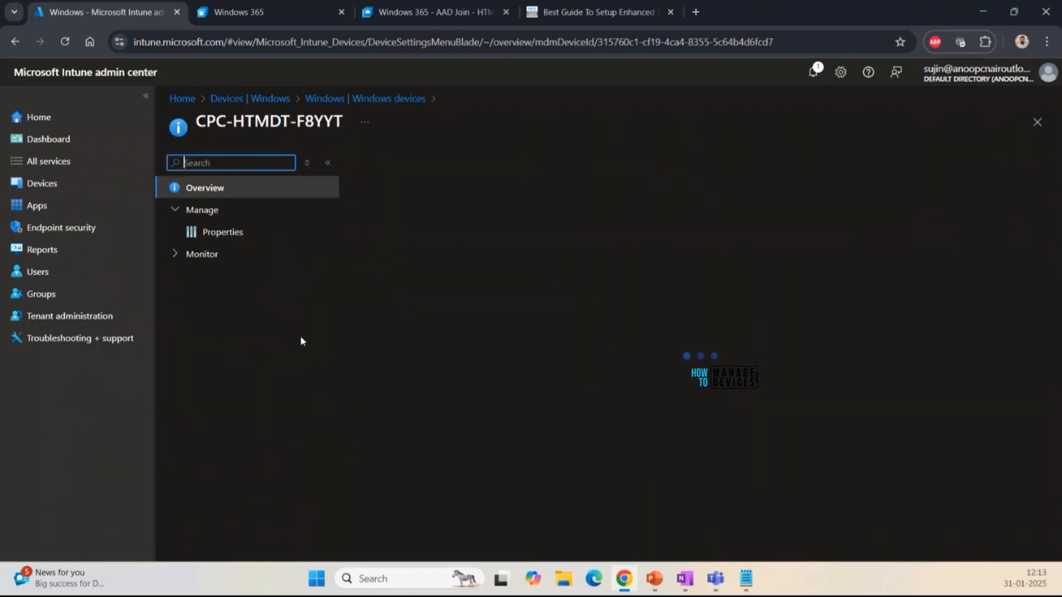
{"action": "left_click", "coordinate": [196, 254]}
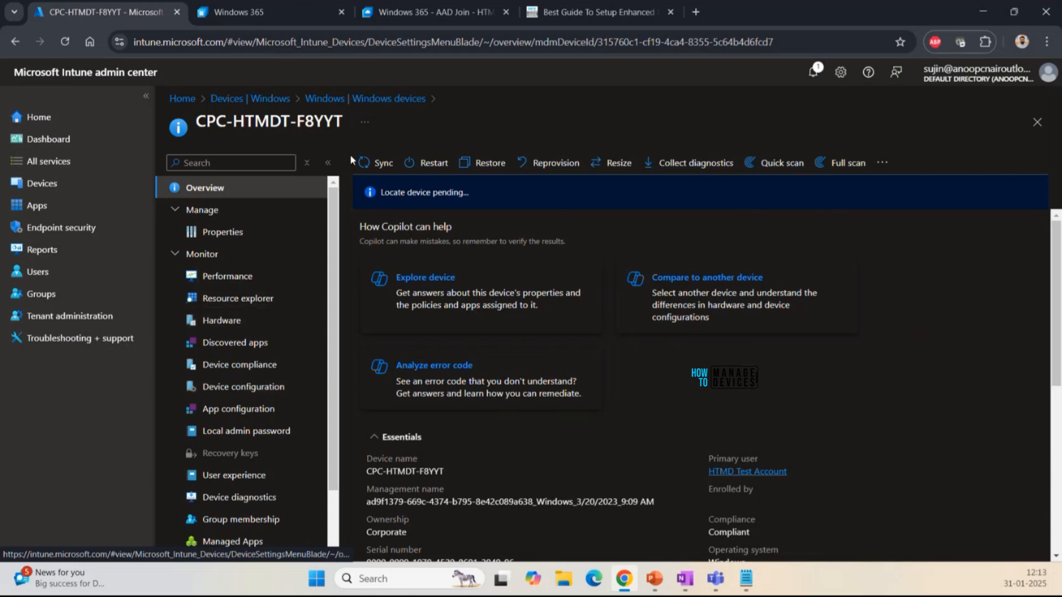
{"action": "left_click", "coordinate": [243, 302]}
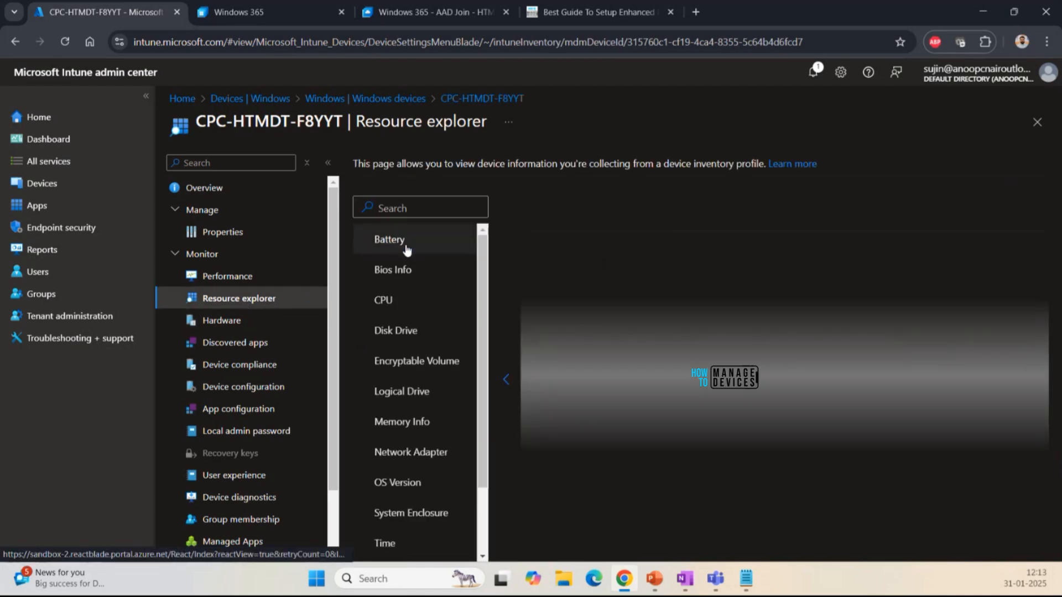
Step: Review the device's collected inventory for Battery, Bios Info, CPU, Memory Info and Logical Drive
{"action": "left_click", "coordinate": [429, 243]}
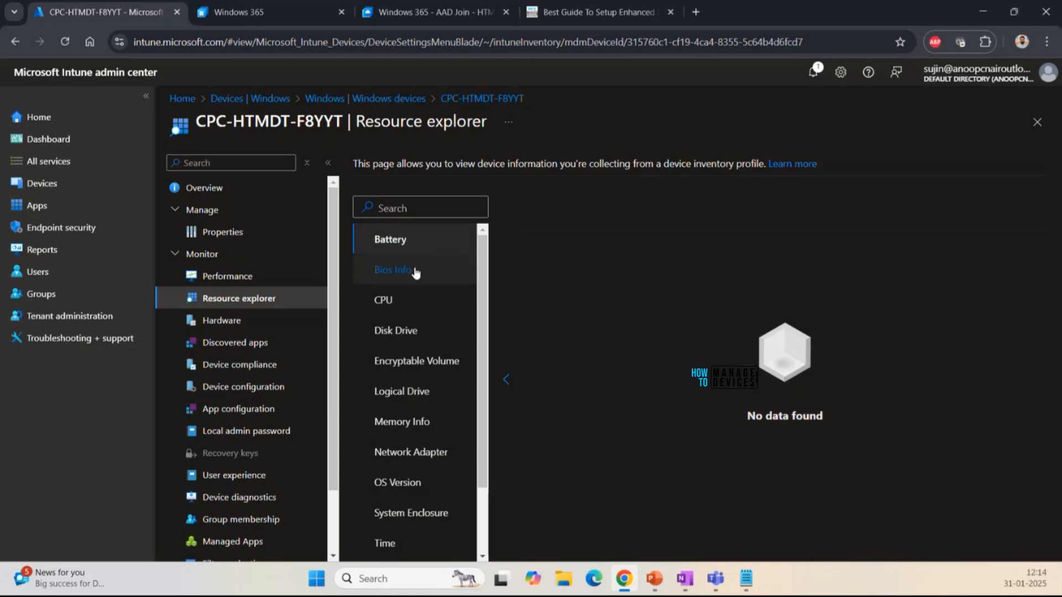
{"action": "left_click", "coordinate": [447, 275]}
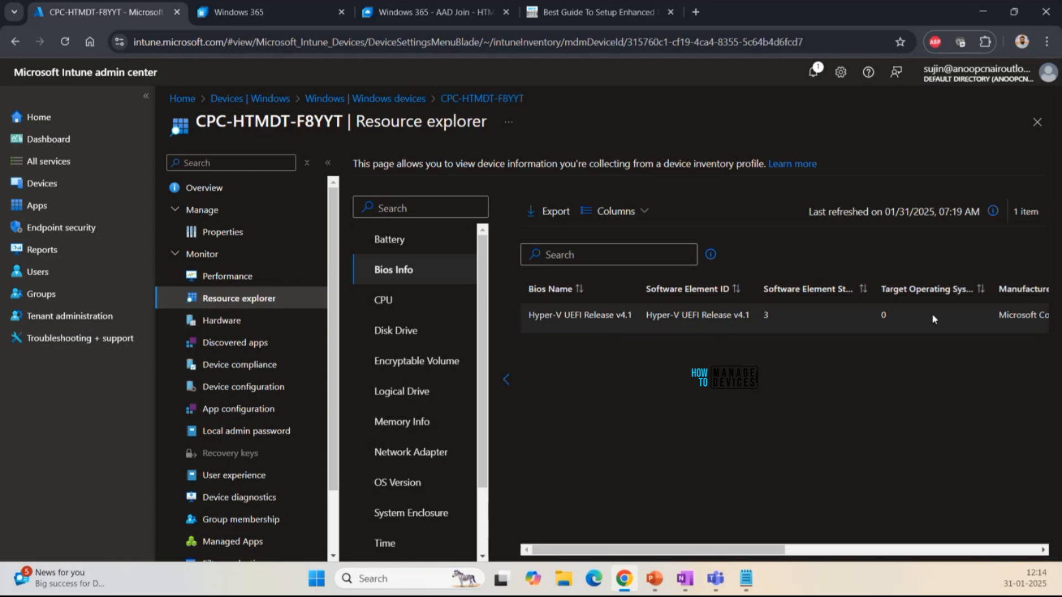
{"action": "left_click", "coordinate": [455, 308]}
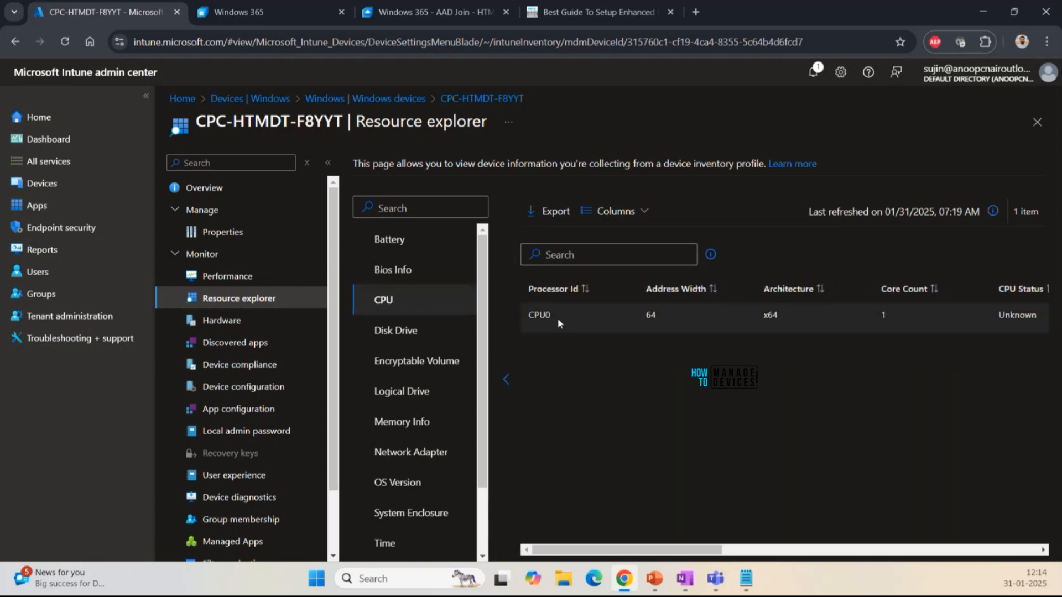
{"action": "left_click_drag", "start_coordinate": [636, 316], "coordinate": [828, 317]}
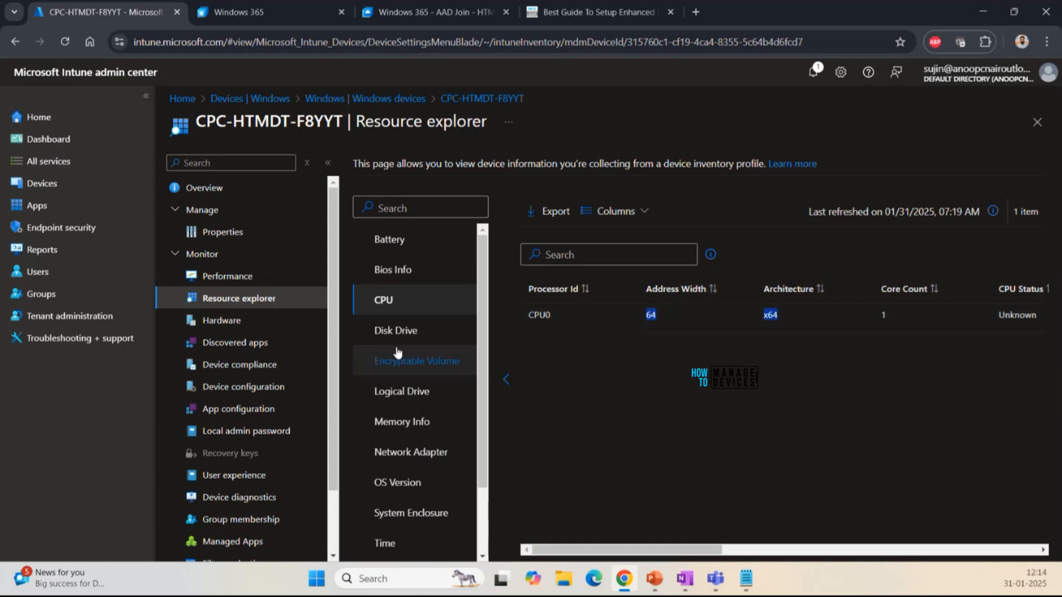
{"action": "left_click", "coordinate": [410, 419]}
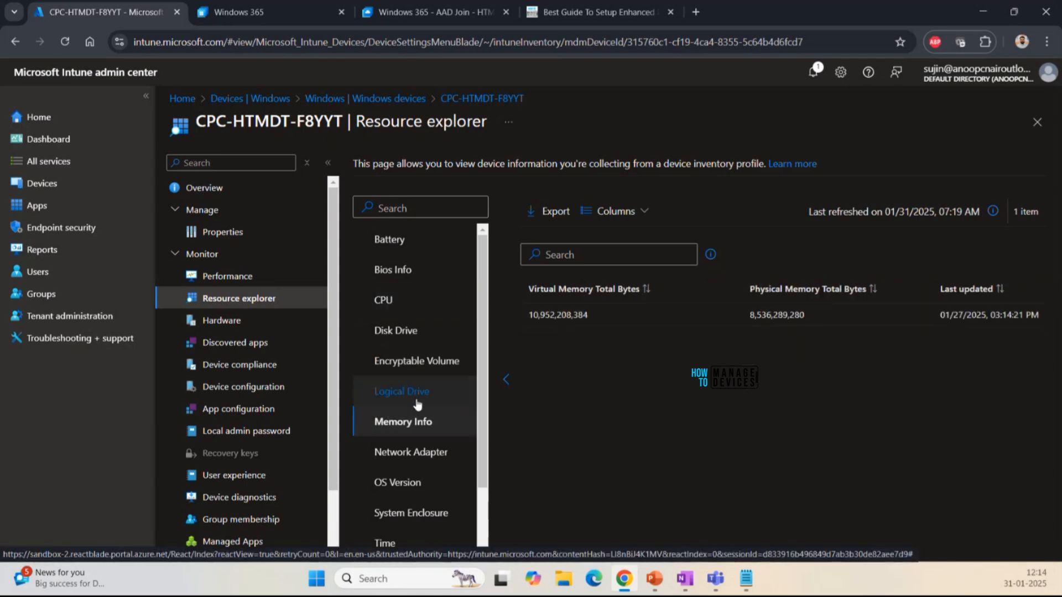
{"action": "left_click", "coordinate": [416, 402]}
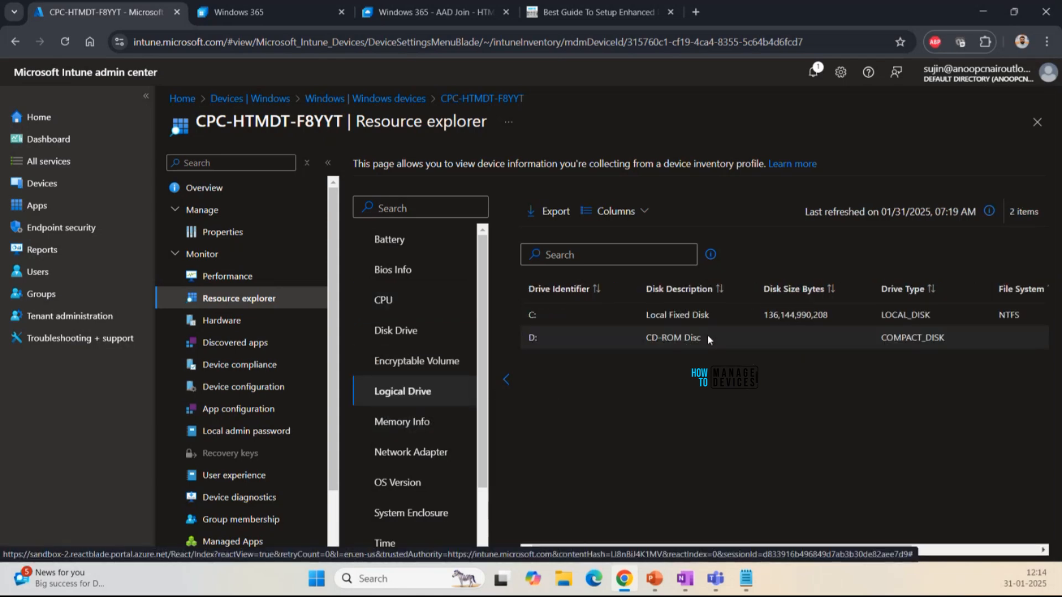
{"action": "double_click", "coordinate": [532, 337]}
{"action": "scroll", "coordinate": [403, 376], "scroll_direction": "down", "scroll_amount": 2}
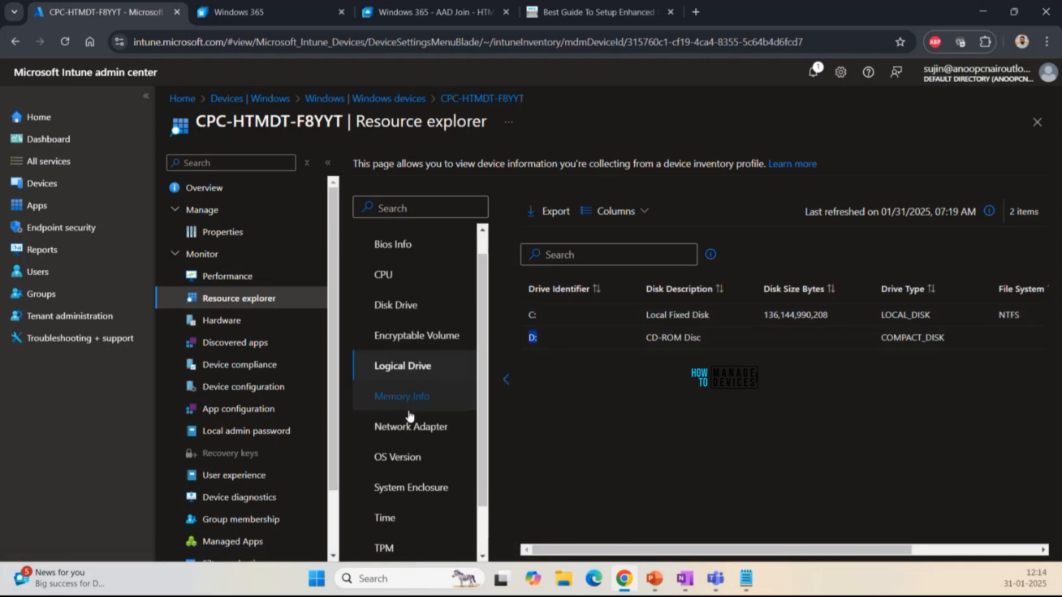
Step: Review the device's collected inventory for Network Adapter, OS Version, Time, TPM and Video Controller
{"action": "left_click", "coordinate": [409, 383]}
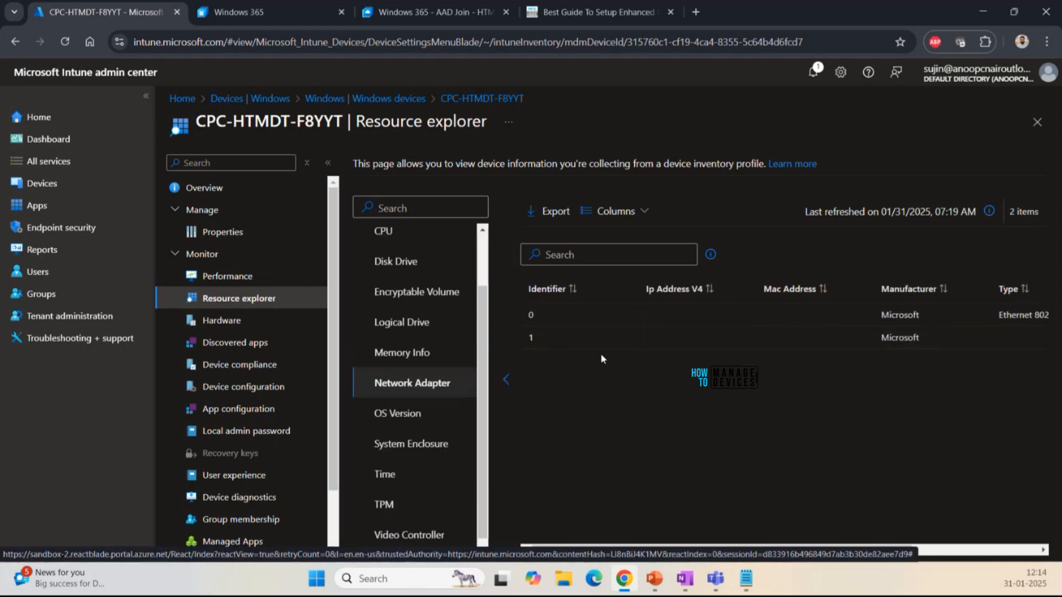
{"action": "left_click", "coordinate": [429, 413]}
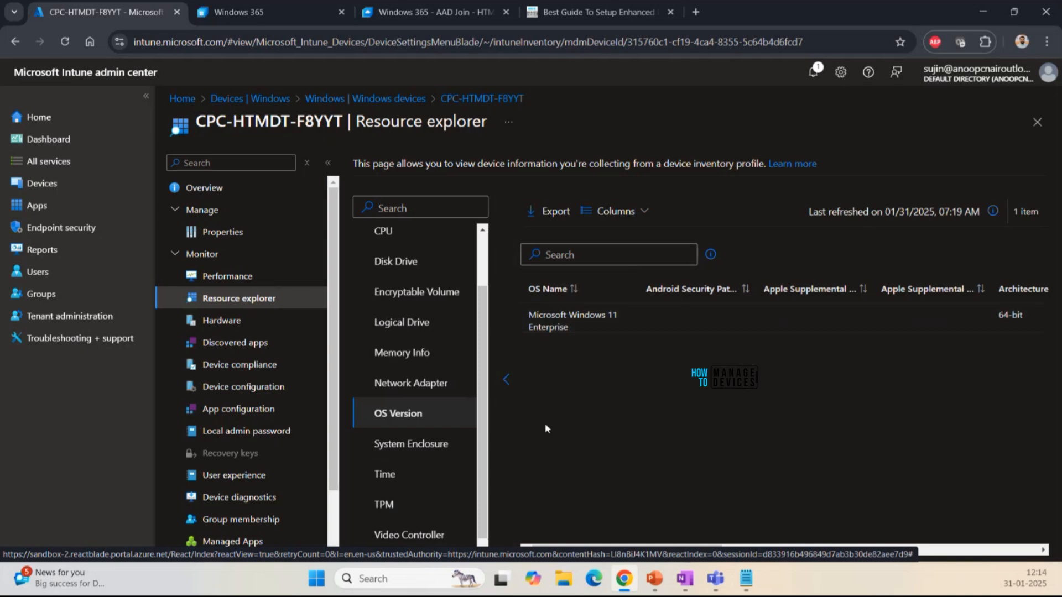
{"action": "left_click", "coordinate": [391, 481]}
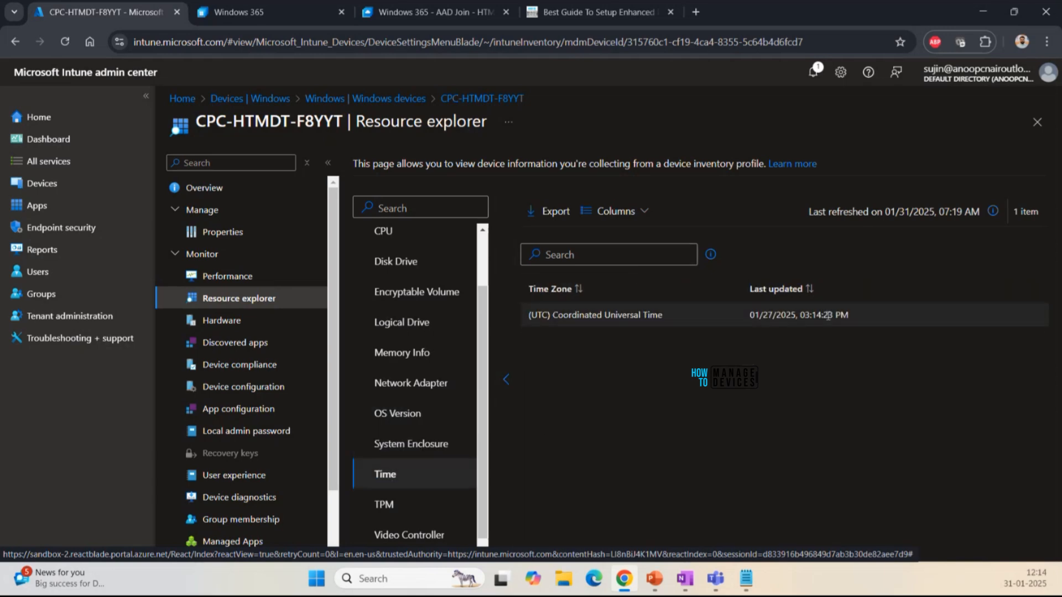
{"action": "left_click_drag", "start_coordinate": [829, 315], "coordinate": [642, 316]}
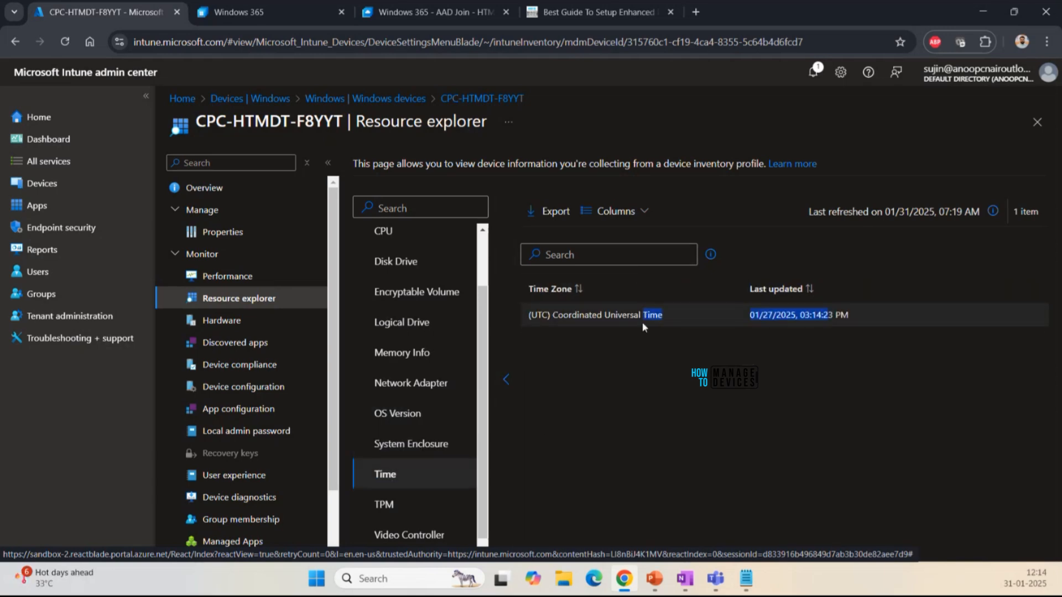
{"action": "left_click", "coordinate": [391, 504]}
{"action": "scroll", "coordinate": [423, 525], "scroll_direction": "down", "scroll_amount": 1}
{"action": "left_click", "coordinate": [423, 525]}
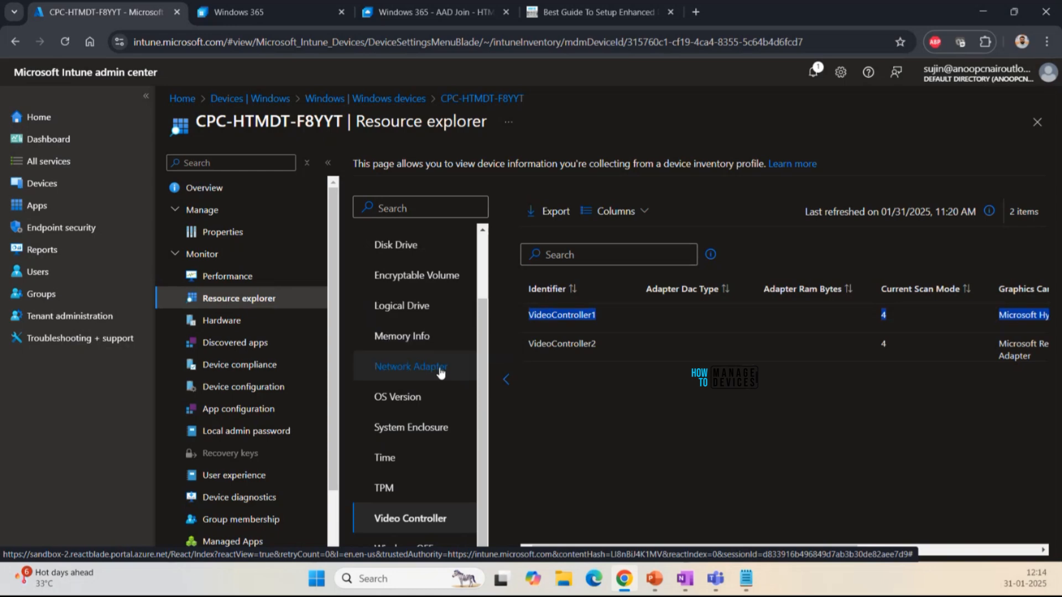
Step: Display the device's Bios Info inventory and call up its CSV export, dismissing the save dialog without saving
{"action": "scroll", "coordinate": [447, 358], "scroll_direction": "up", "scroll_amount": 2}
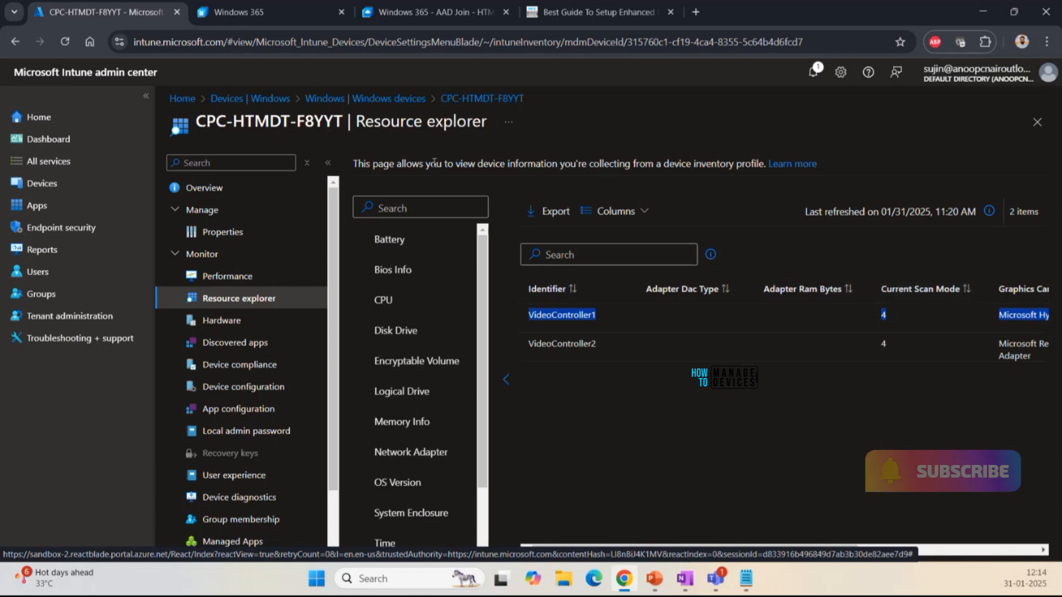
{"action": "left_click", "coordinate": [393, 269]}
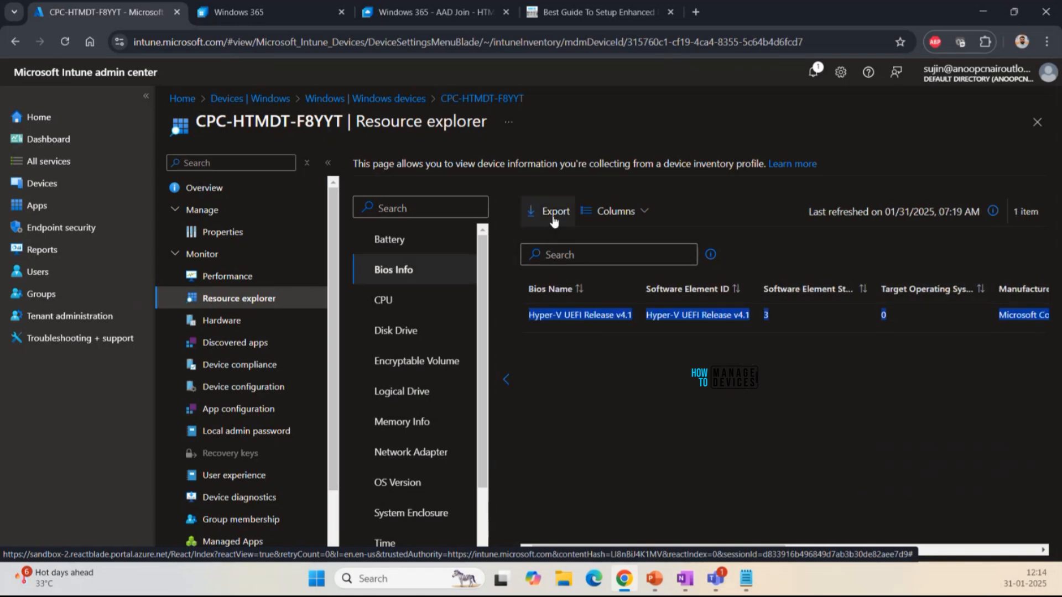
{"action": "left_click", "coordinate": [553, 213]}
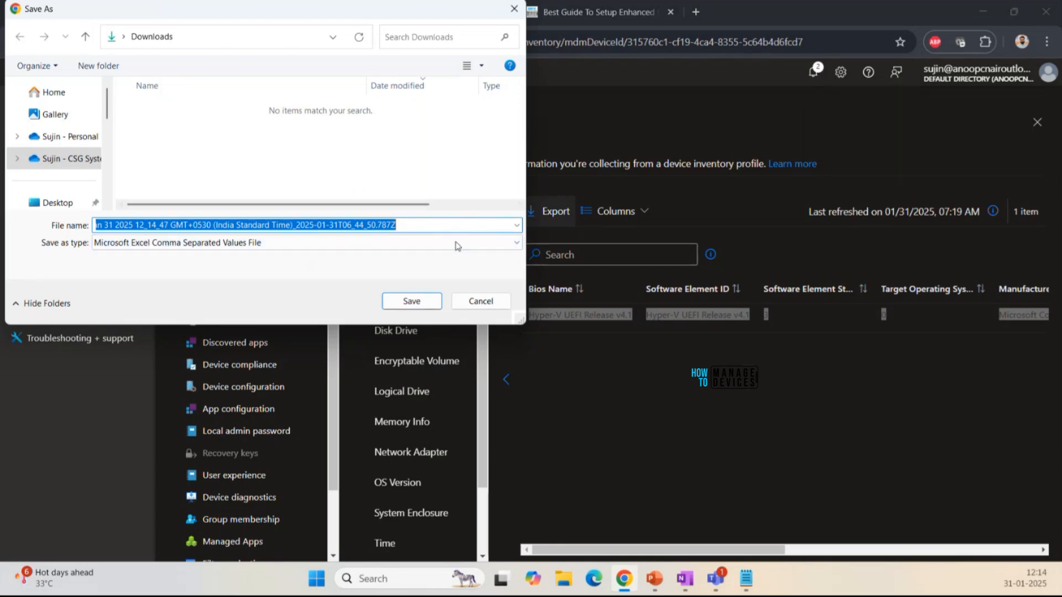
{"action": "left_click", "coordinate": [480, 302]}
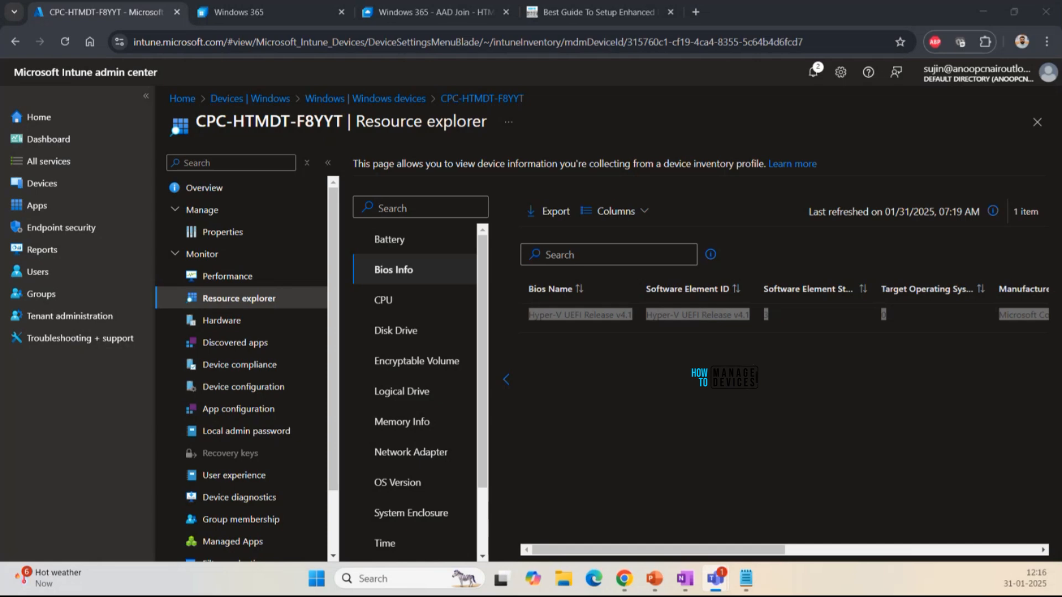
{"action": "left_click", "coordinate": [667, 315]}
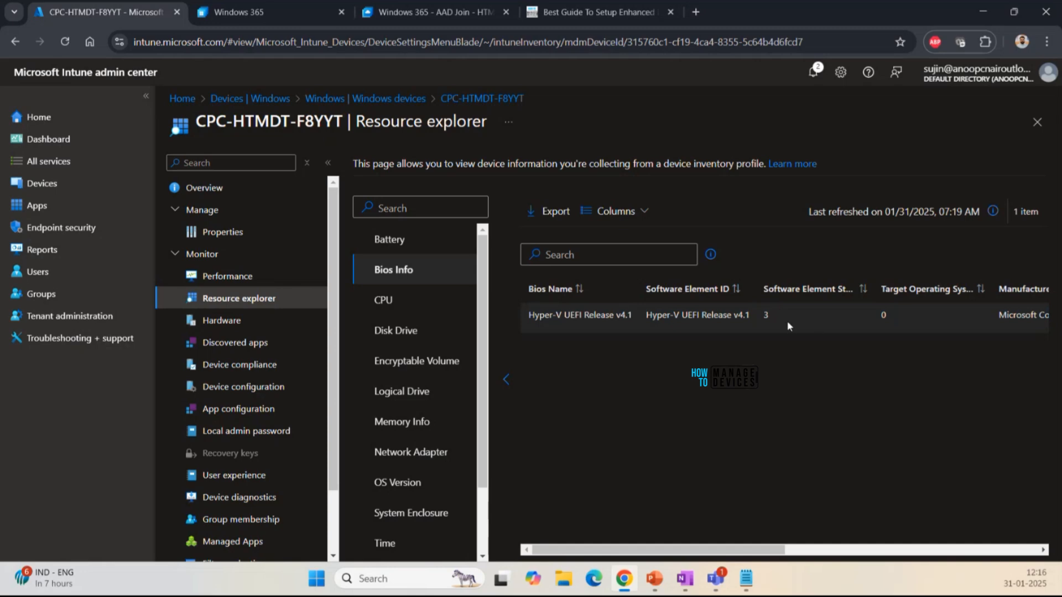
{"action": "left_click_drag", "start_coordinate": [778, 320], "coordinate": [734, 315]}
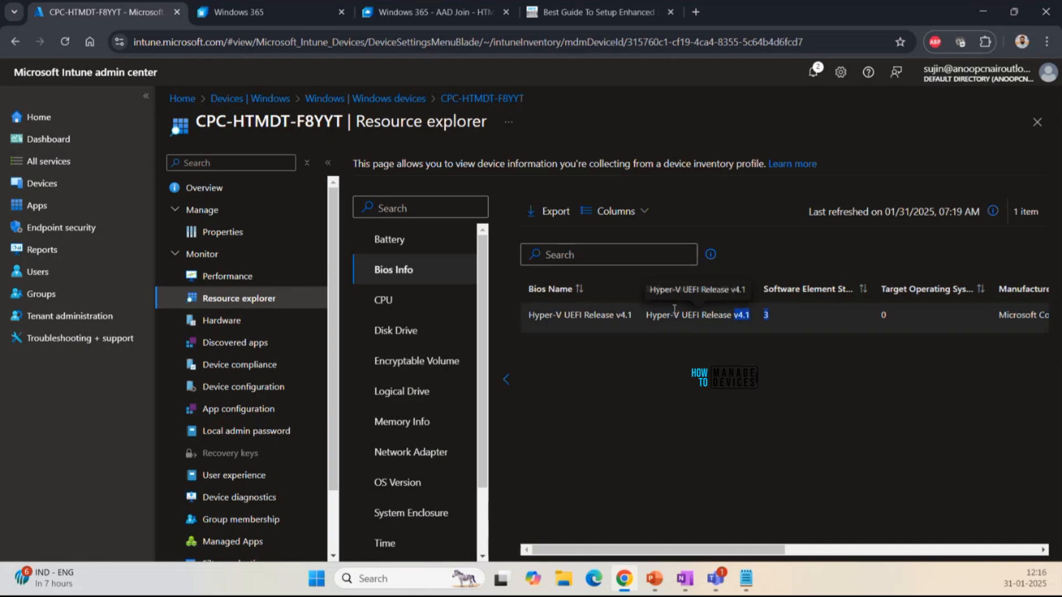
Step: Switch to the Windows 365 Cloud PC session and open the Logs folder under Microsoft Device Inventory Agent
{"action": "left_click", "coordinate": [647, 16]}
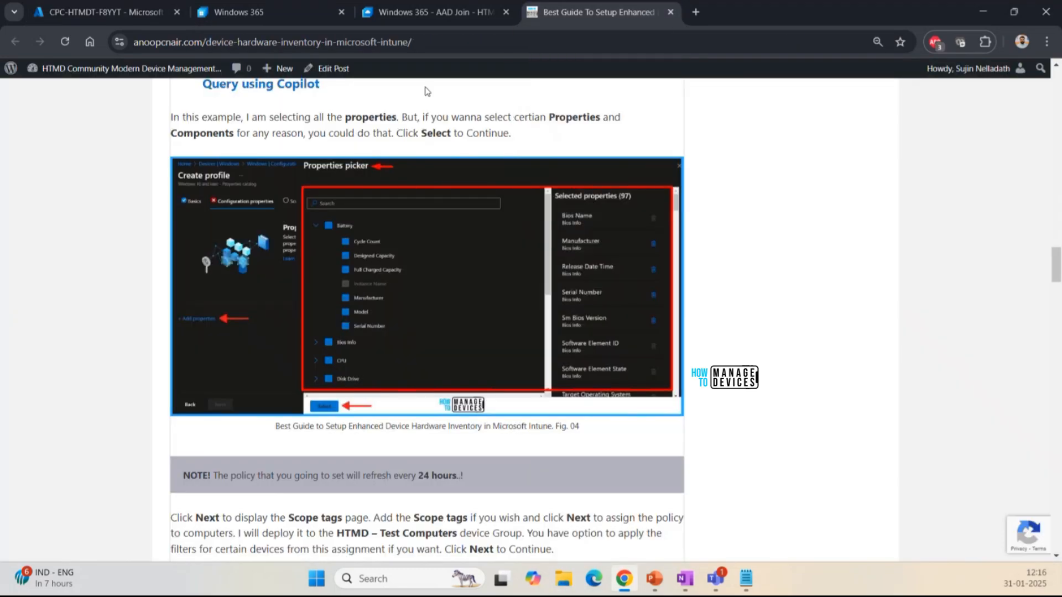
{"action": "left_click", "coordinate": [402, 14]}
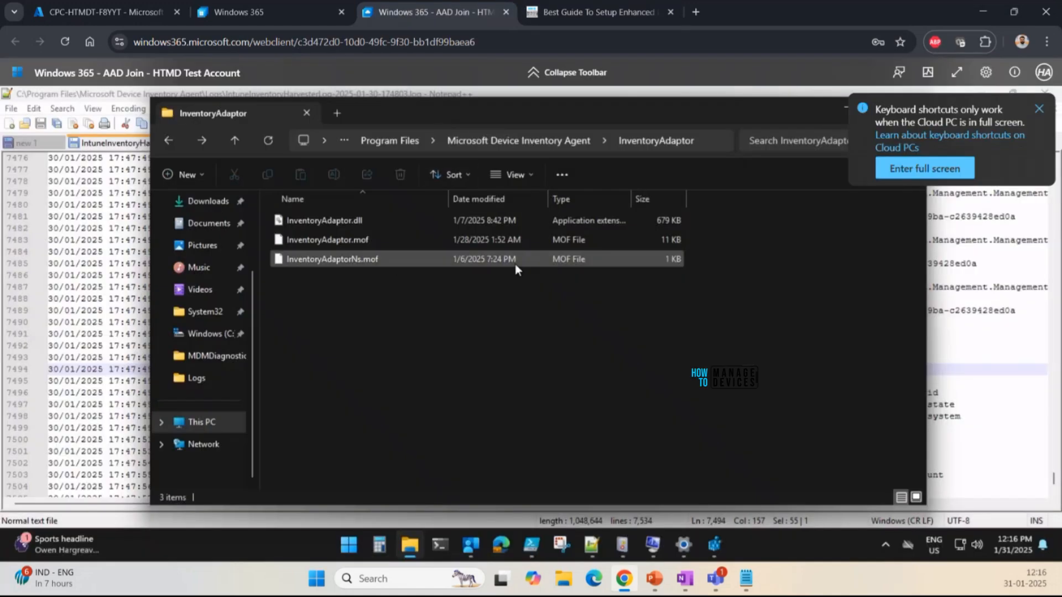
{"action": "left_click", "coordinate": [534, 141]}
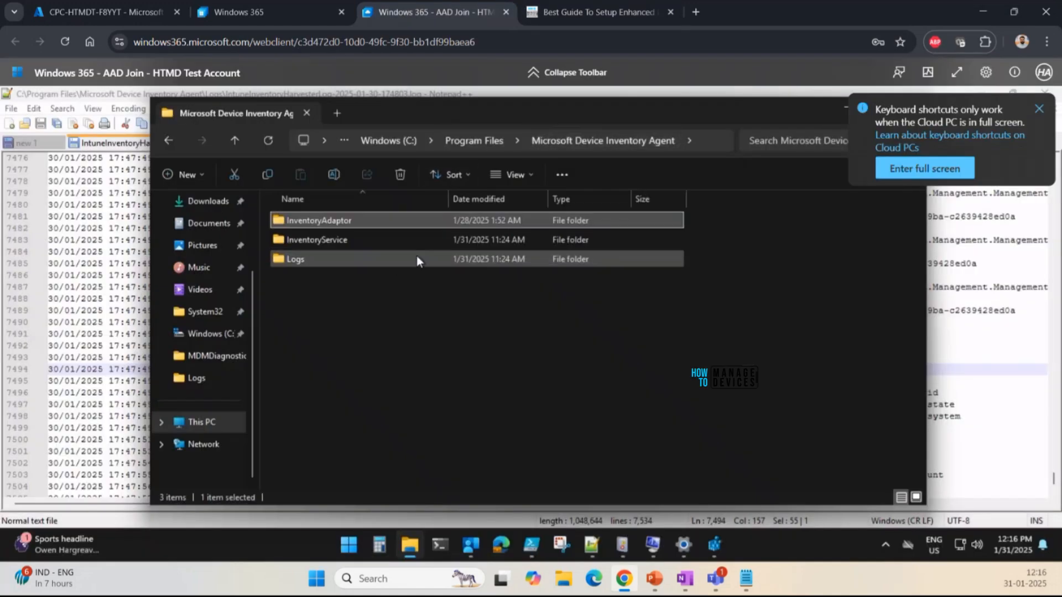
{"action": "double_click", "coordinate": [473, 260]}
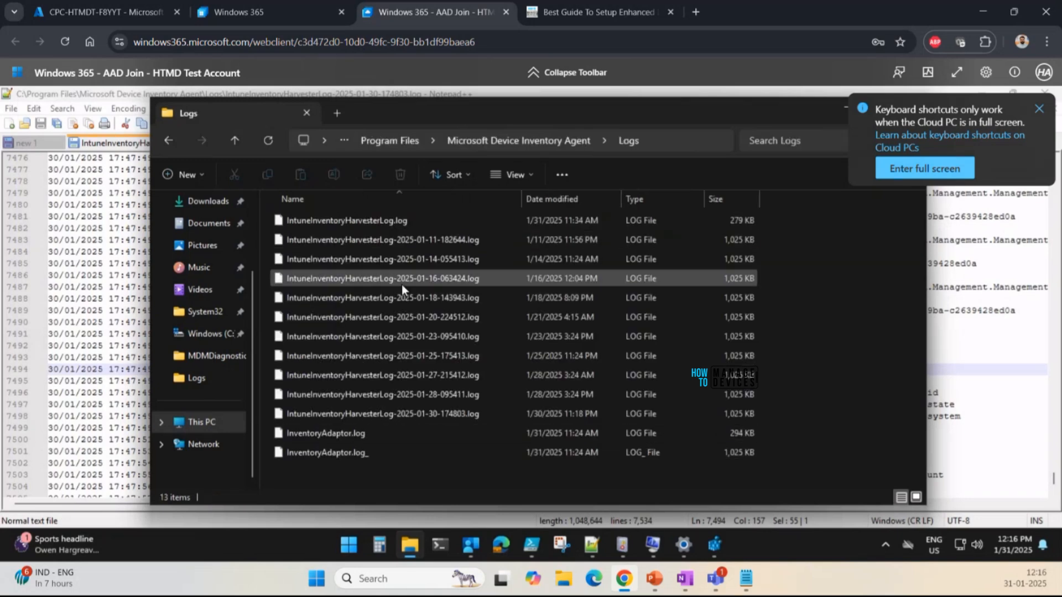
Step: Open InventoryAdaptor.log in Notepad++, examine its policy-processing entries, dismiss the full-screen notice and minimize the editor
{"action": "left_click", "coordinate": [366, 433]}
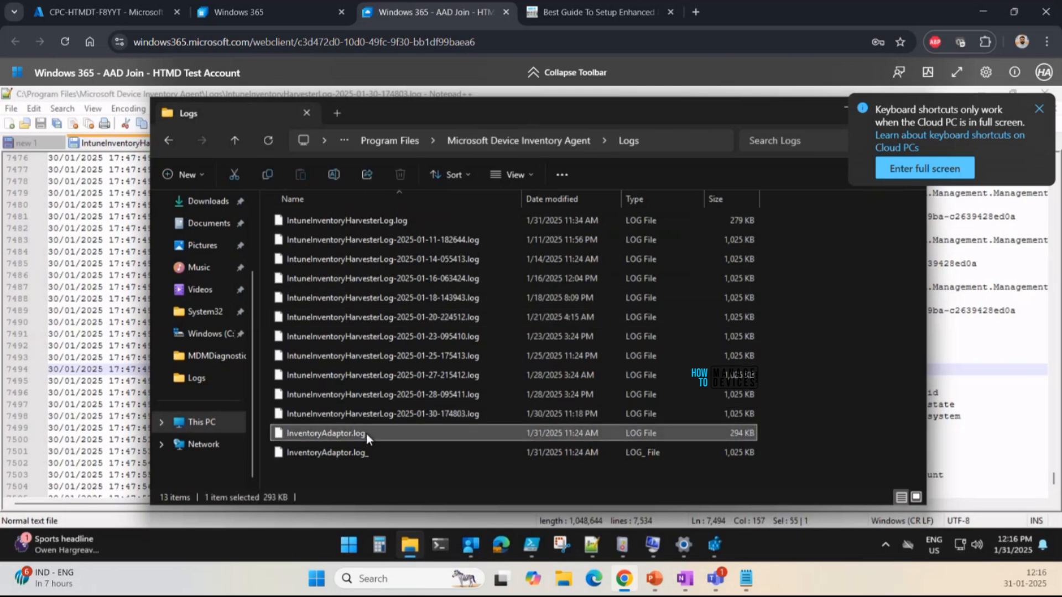
{"action": "double_click", "coordinate": [366, 434]}
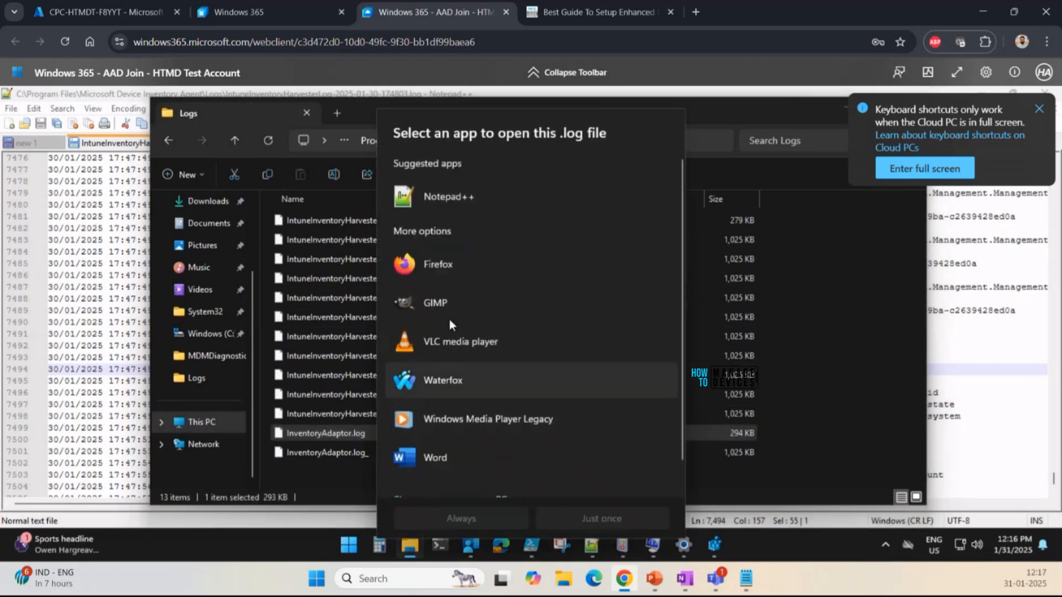
{"action": "double_click", "coordinate": [452, 201]}
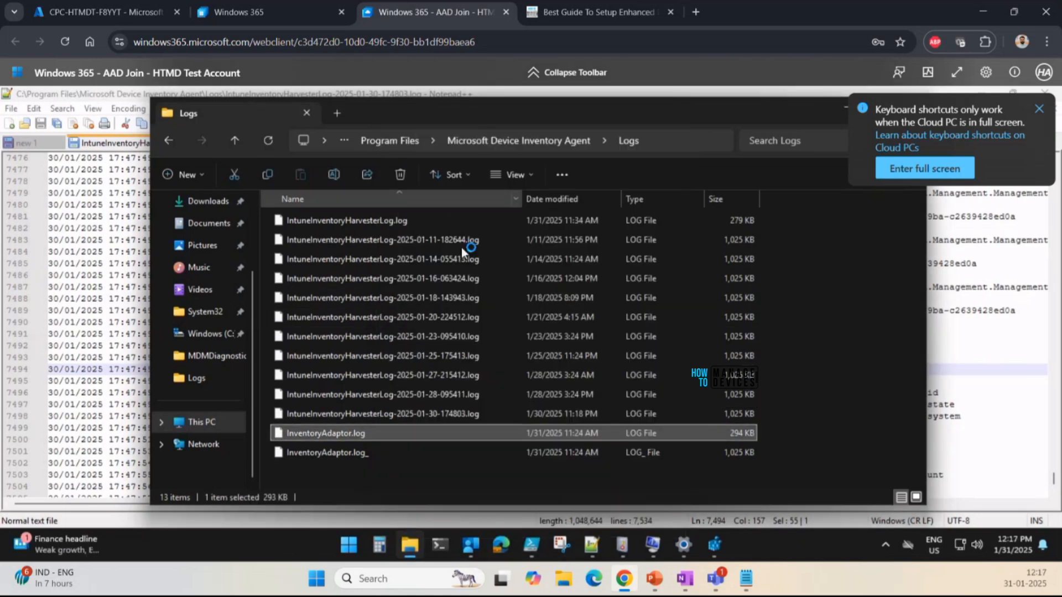
{"action": "scroll", "coordinate": [463, 296], "scroll_direction": "down", "scroll_amount": 15}
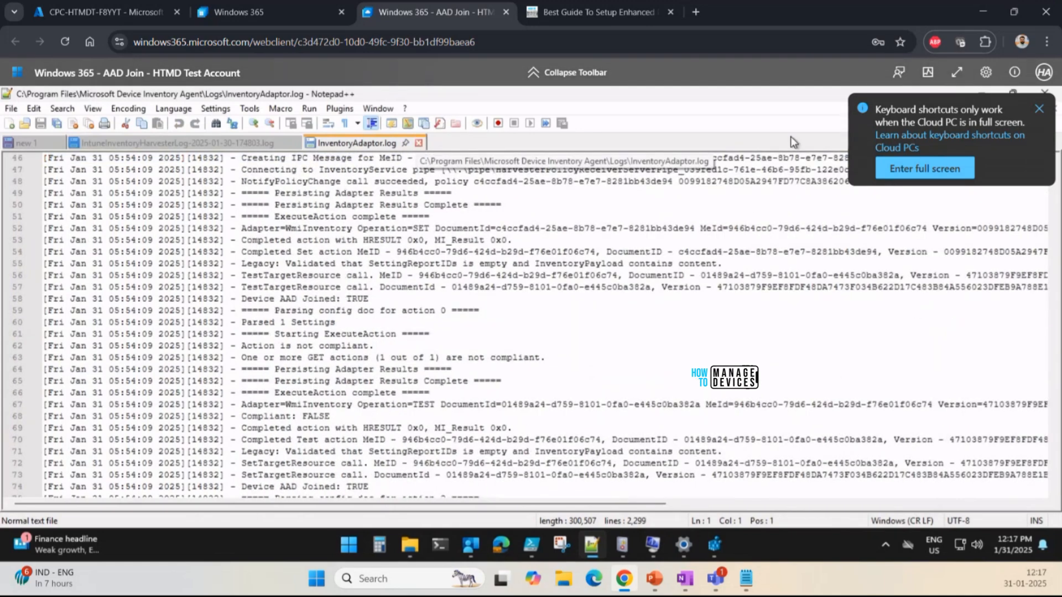
{"action": "left_click", "coordinate": [1039, 109]}
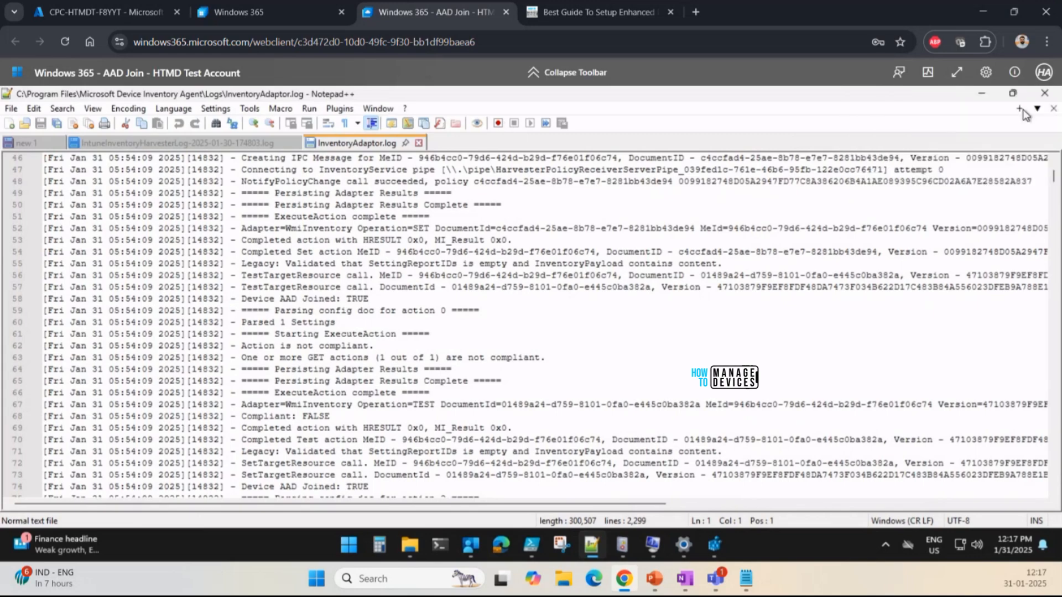
{"action": "left_click", "coordinate": [983, 95]}
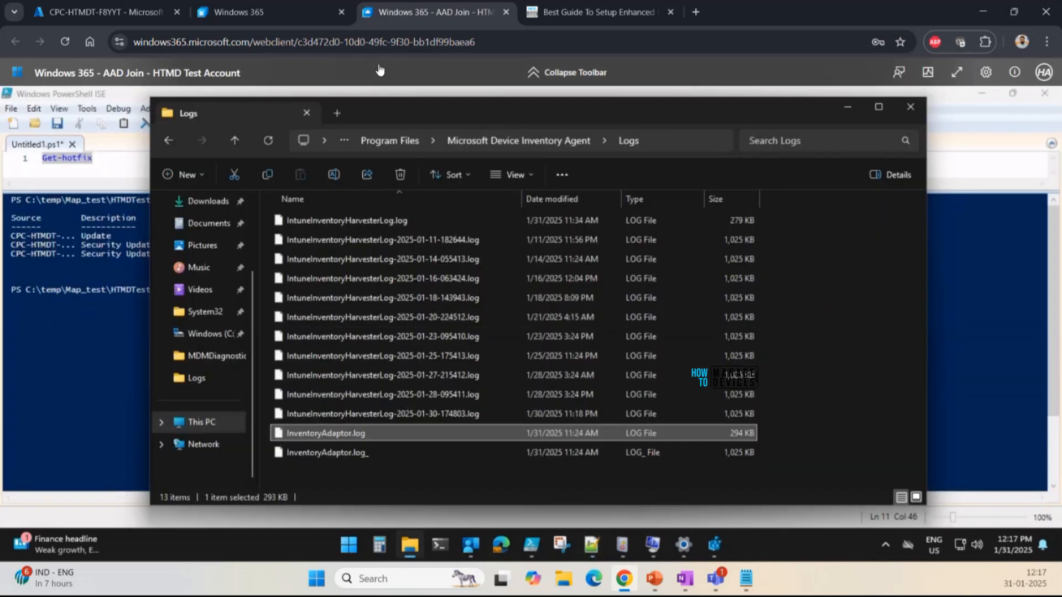
Step: Return to the Intune admin center and check when the device's Bios Info inventory was last refreshed
{"action": "left_click", "coordinate": [105, 12]}
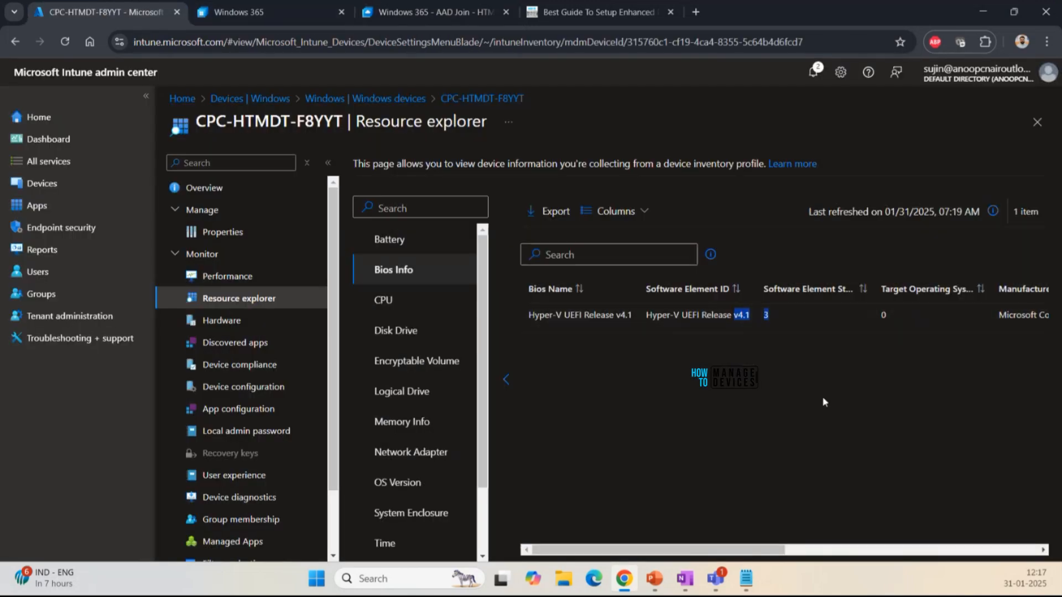
{"action": "left_click_drag", "start_coordinate": [877, 211], "coordinate": [794, 211]}
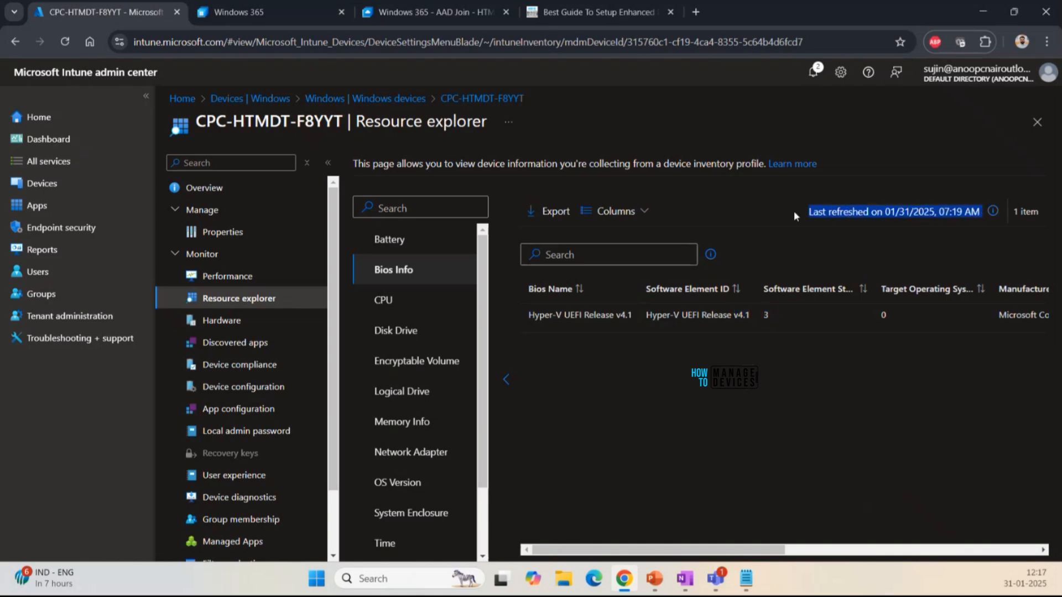
{"action": "left_click", "coordinate": [794, 210]}
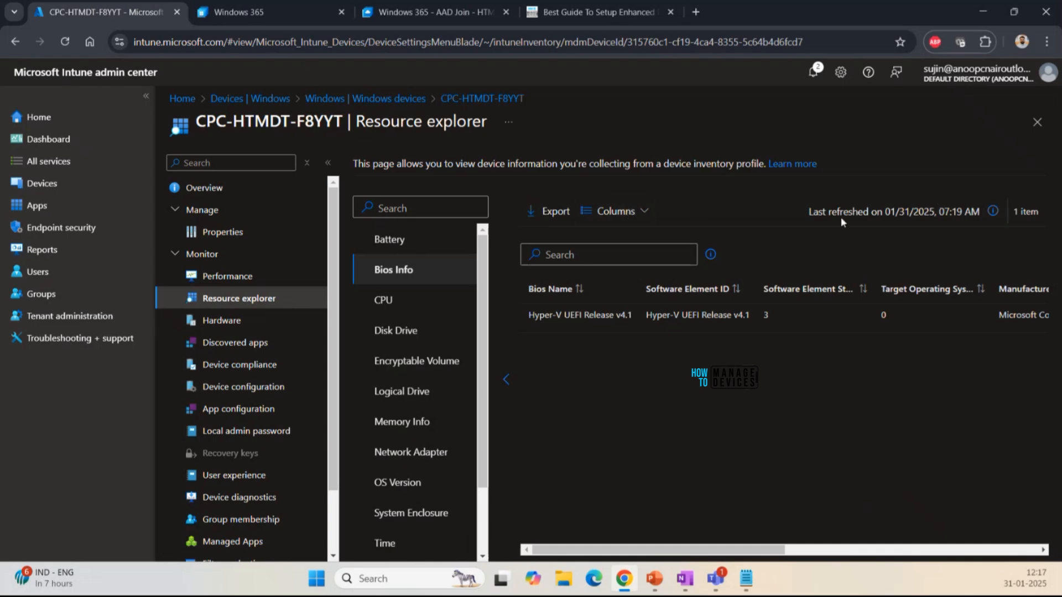
{"action": "left_click_drag", "start_coordinate": [808, 212], "coordinate": [980, 210]}
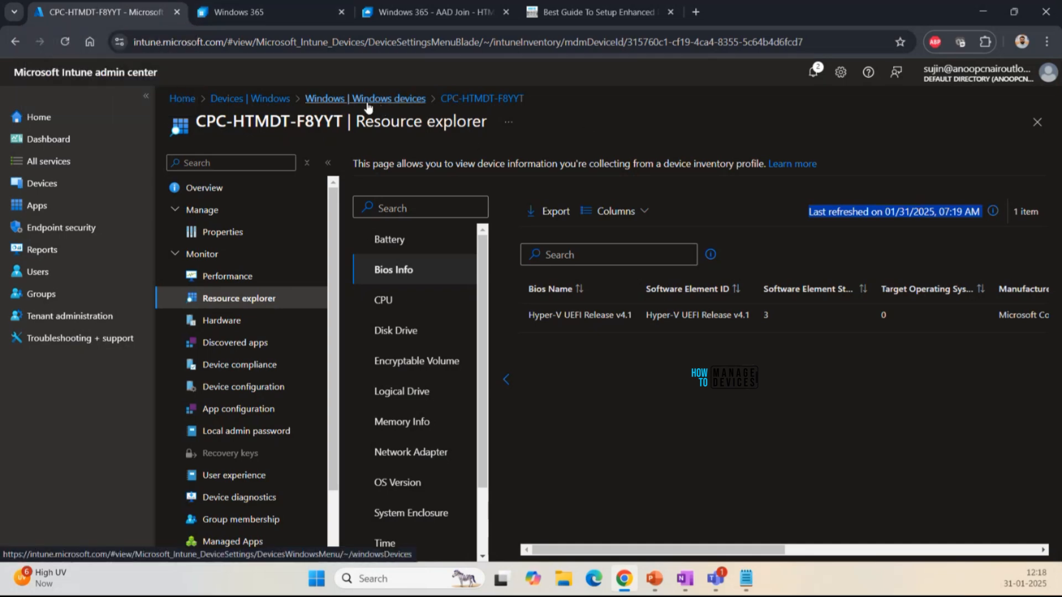
{"action": "scroll", "coordinate": [431, 354], "scroll_direction": "down", "scroll_amount": 3}
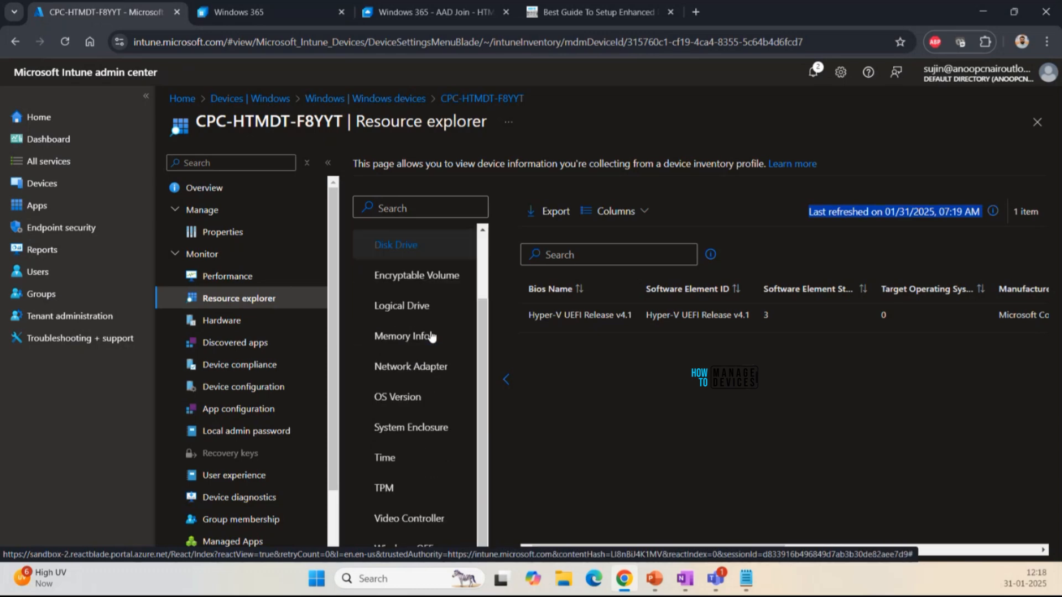
{"action": "scroll", "coordinate": [432, 354], "scroll_direction": "up", "scroll_amount": 3}
{"action": "scroll", "coordinate": [423, 448], "scroll_direction": "down", "scroll_amount": 3}
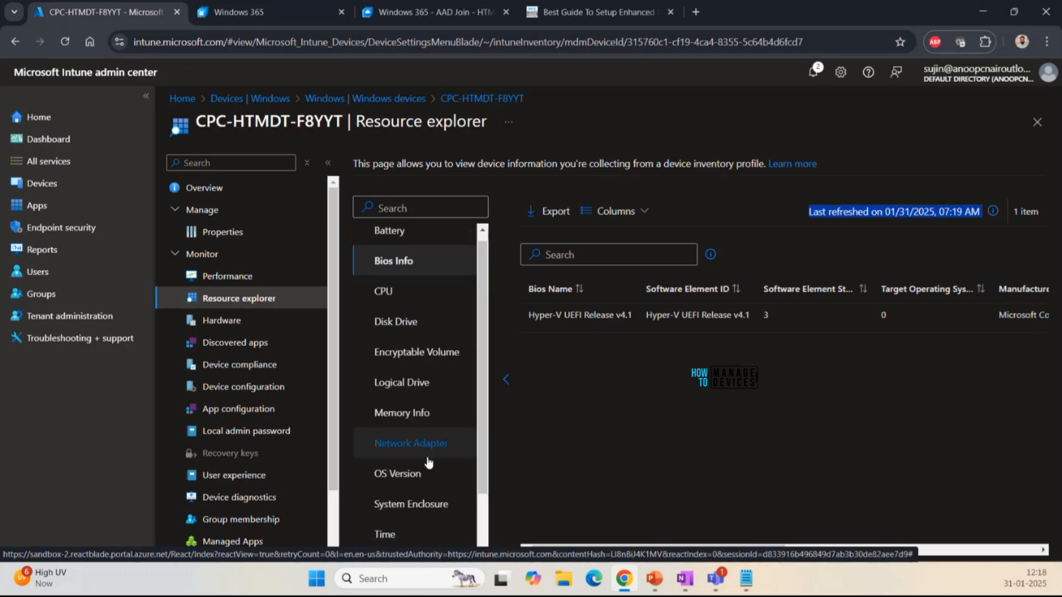
{"action": "scroll", "coordinate": [421, 456], "scroll_direction": "up", "scroll_amount": 3}
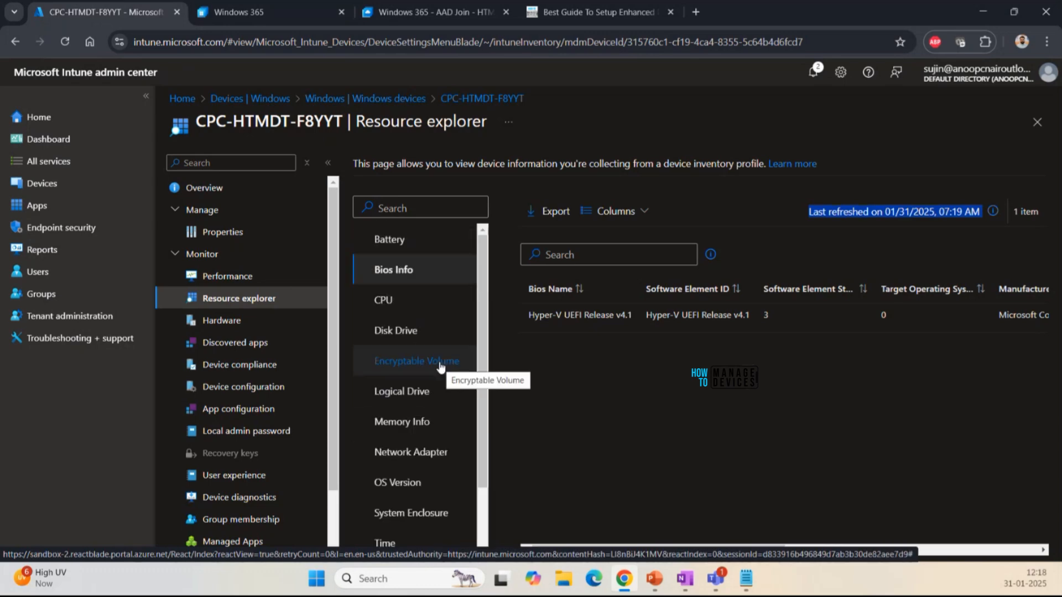